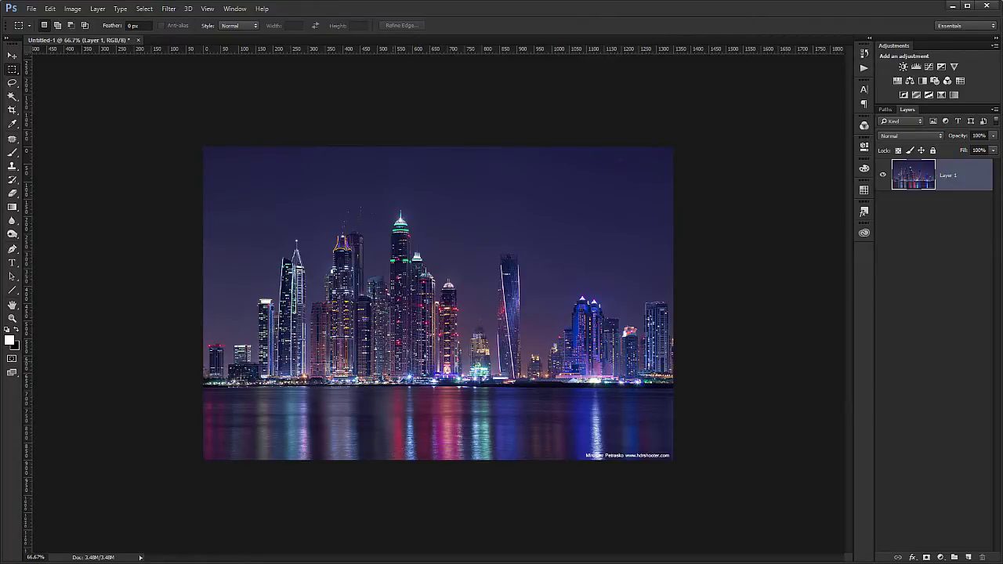
Enlarge the canvas downward with the Crop tool, adding empty transparent space below the skyline
{"action": "left_click", "coordinate": [12, 109]}
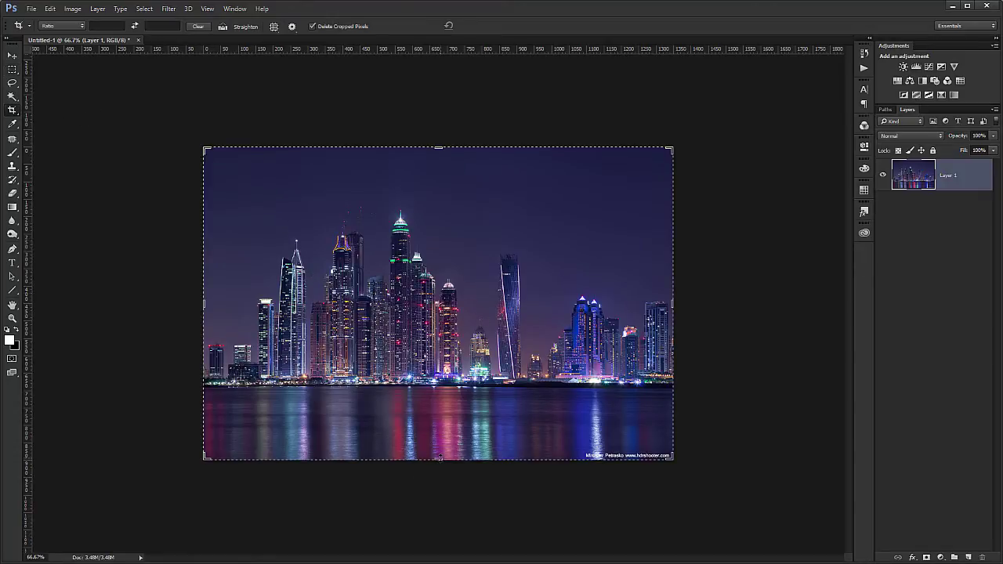
{"action": "left_click_drag", "start_coordinate": [439, 458], "coordinate": [457, 519]}
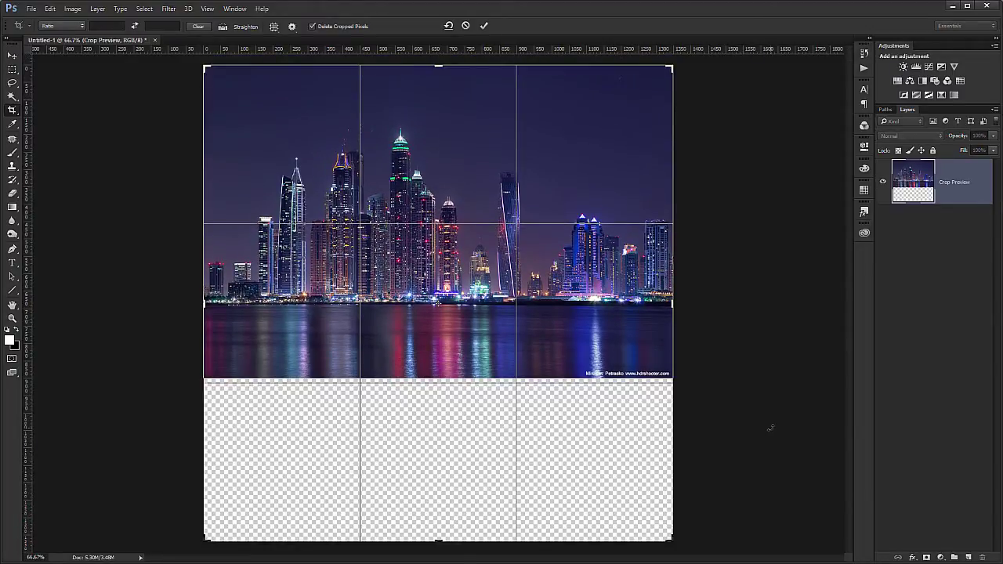
{"action": "key", "text": "Return"}
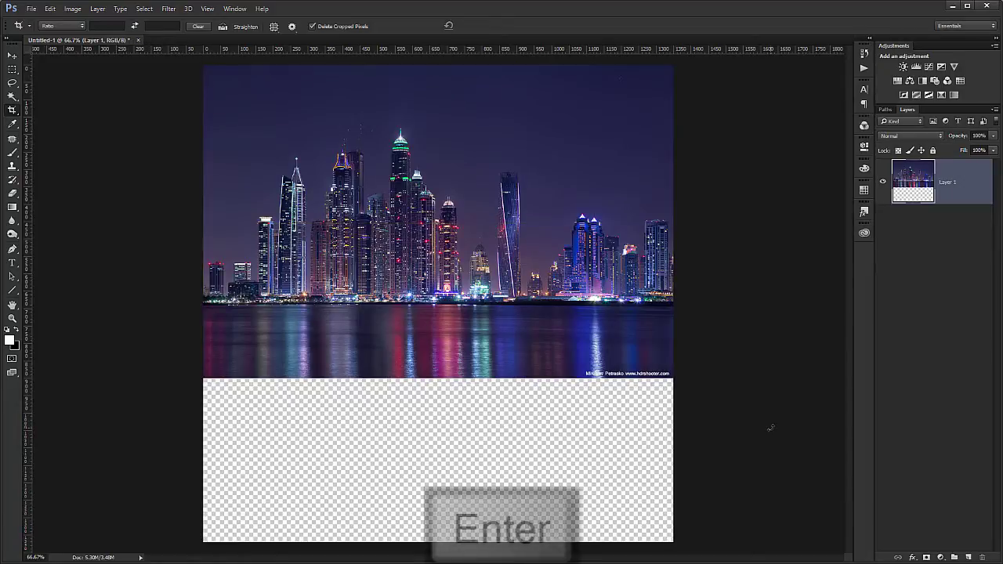
Select the skyline from the top to the waterline and copy it to a new Layer 2
{"action": "left_click", "coordinate": [13, 69]}
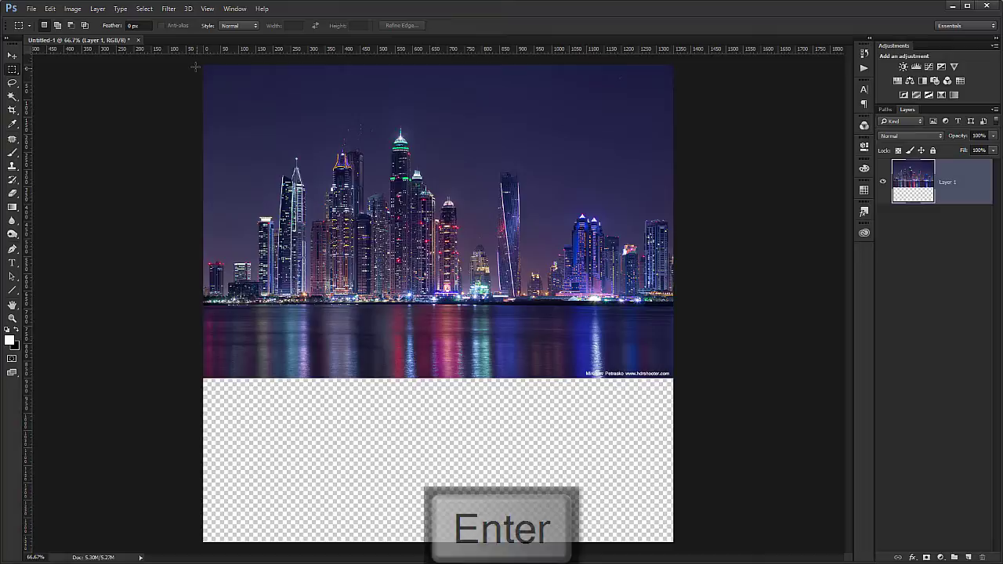
{"action": "left_click_drag", "start_coordinate": [198, 62], "coordinate": [766, 305]}
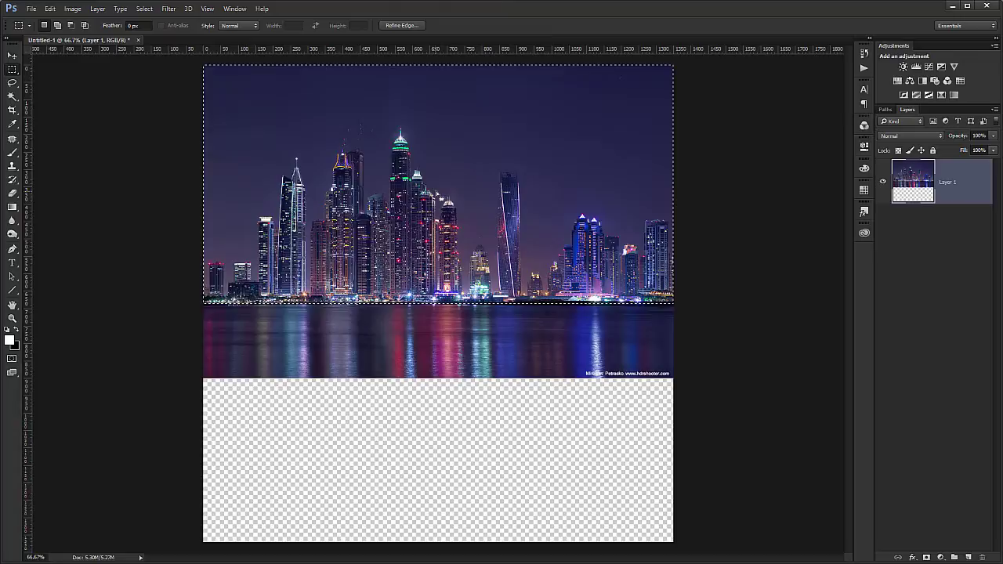
{"action": "right_click", "coordinate": [437, 194]}
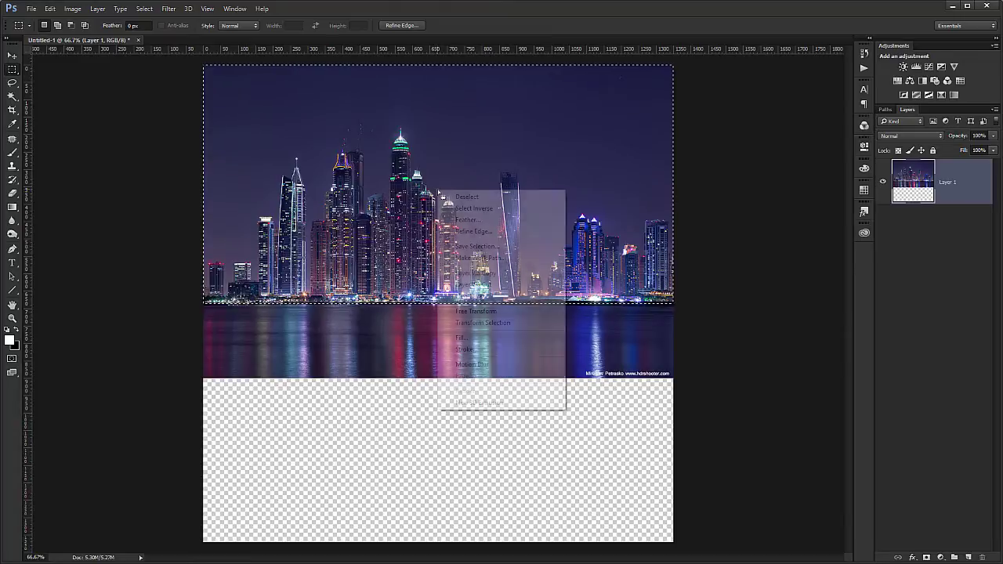
{"action": "left_click", "coordinate": [521, 274]}
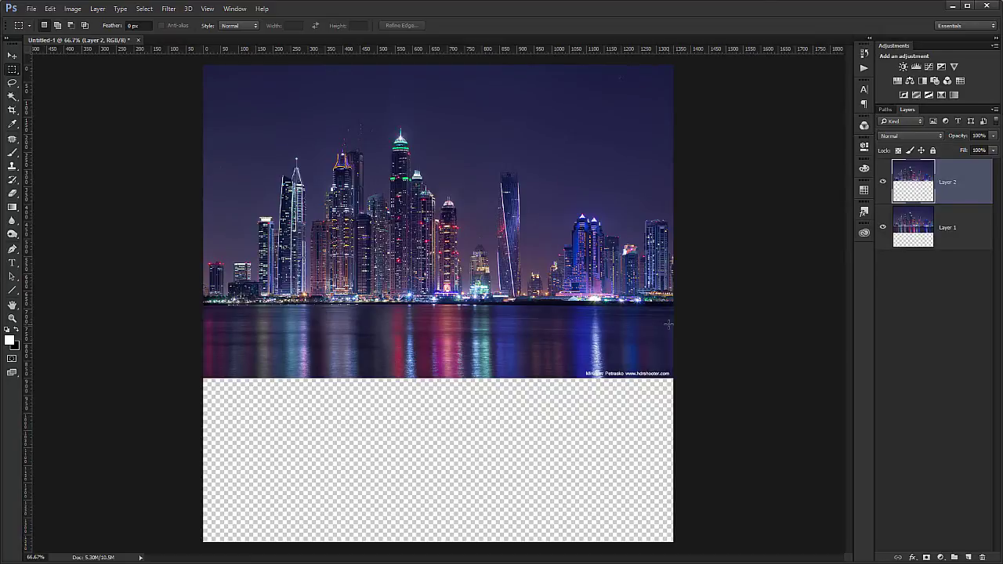
Flip the Layer 2 skyline copy vertically and move it below the waterline as a reflection
{"action": "key", "text": "ctrl+t"}
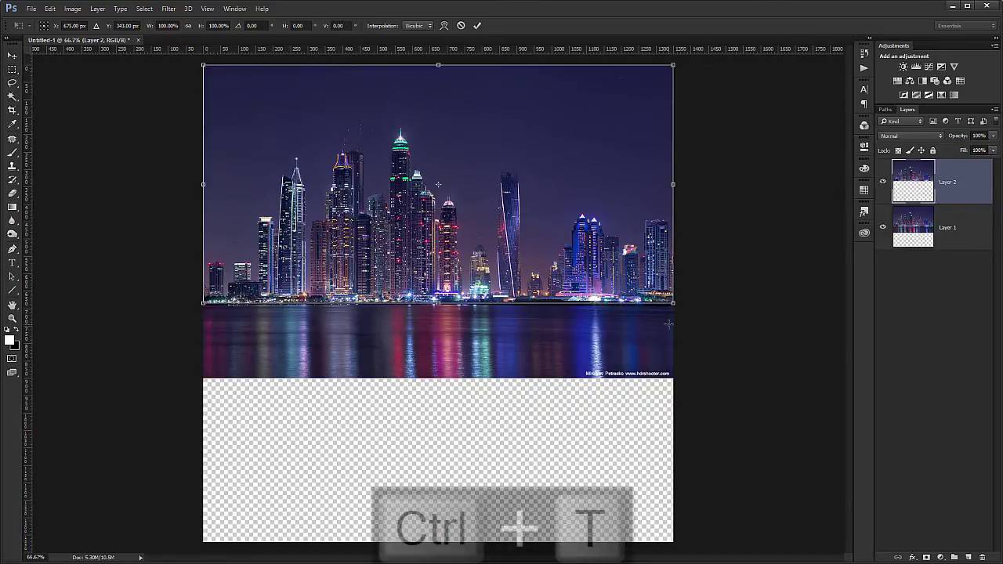
{"action": "right_click", "coordinate": [476, 128]}
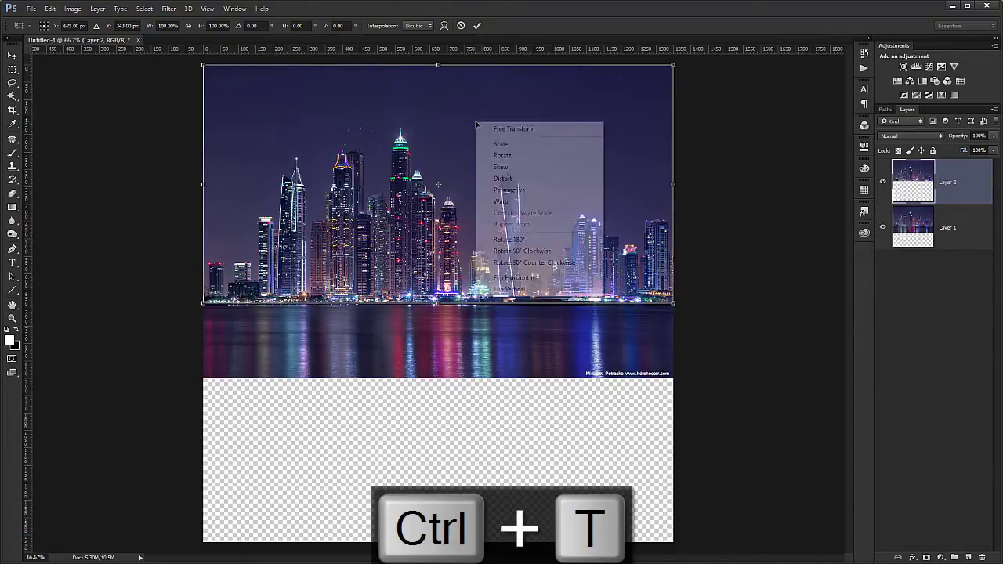
{"action": "left_click", "coordinate": [552, 291]}
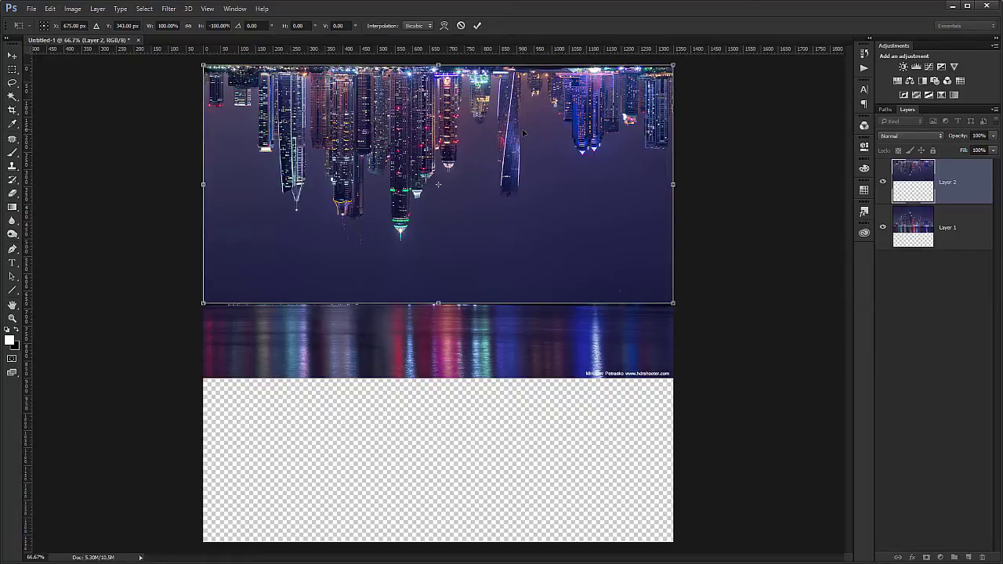
{"action": "left_click_drag", "start_coordinate": [528, 139], "coordinate": [528, 377]}
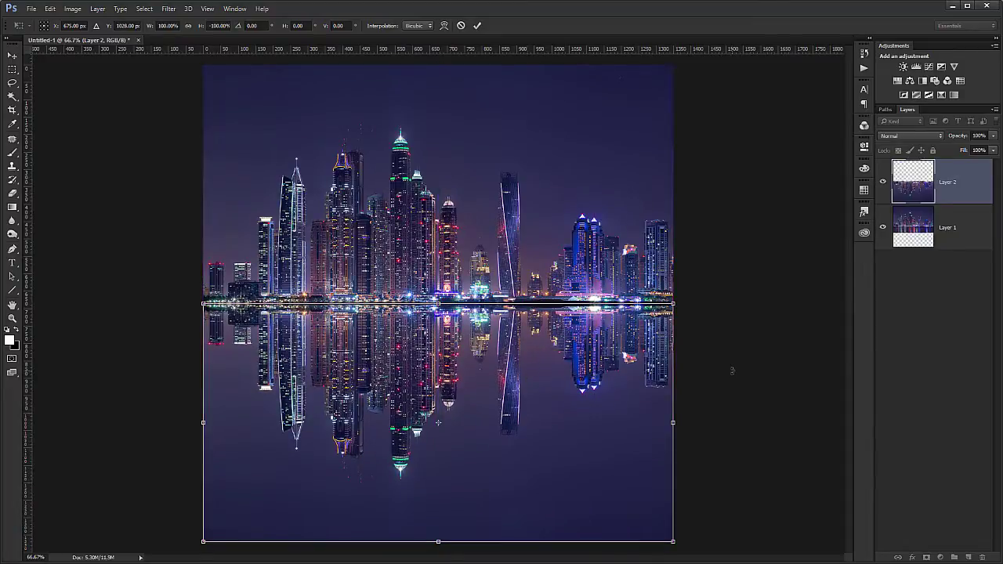
{"action": "key", "text": "Return"}
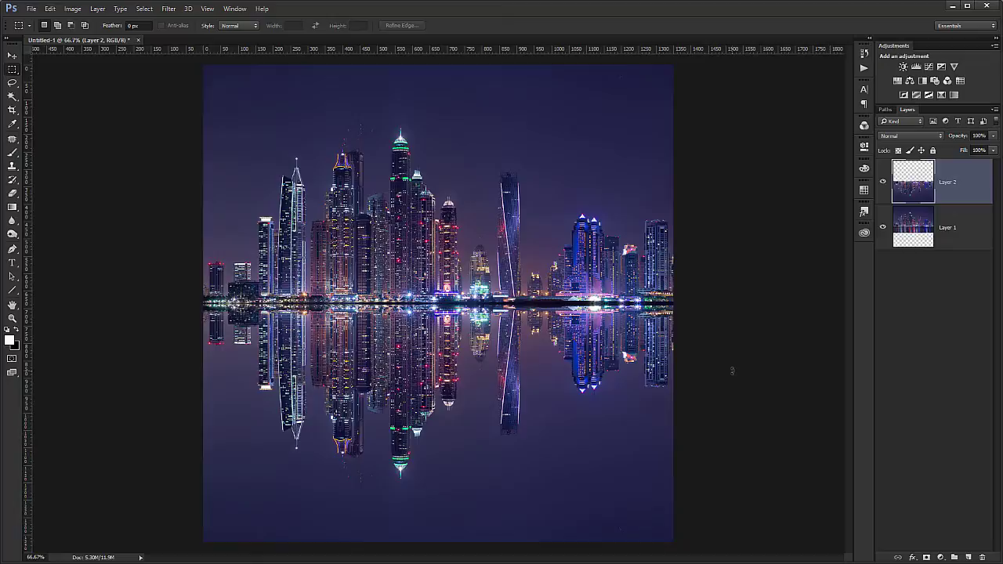
Apply a Motion Blur with 0° angle and 13-pixel distance to the reflection
{"action": "left_click", "coordinate": [169, 8]}
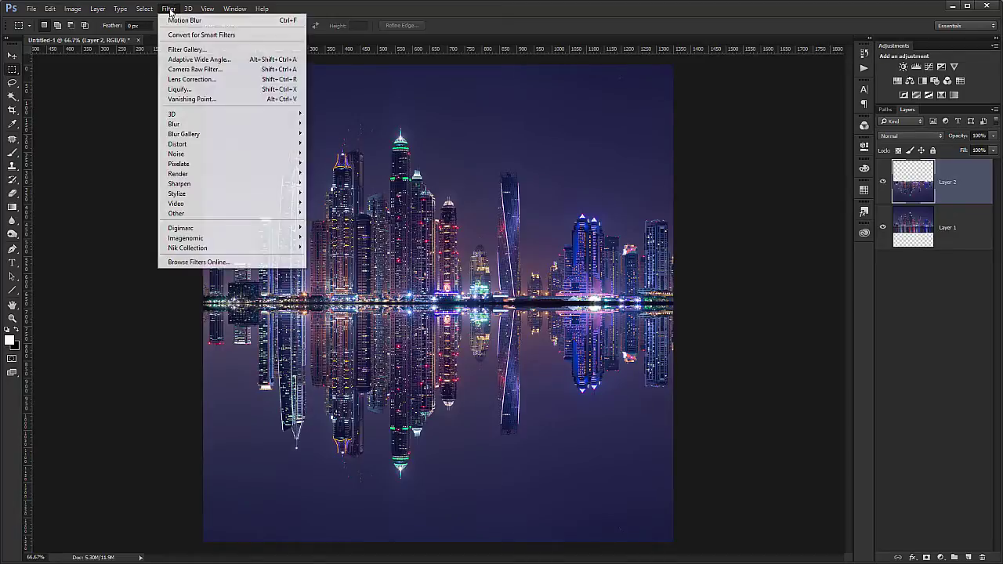
{"action": "mouse_move", "coordinate": [221, 123]}
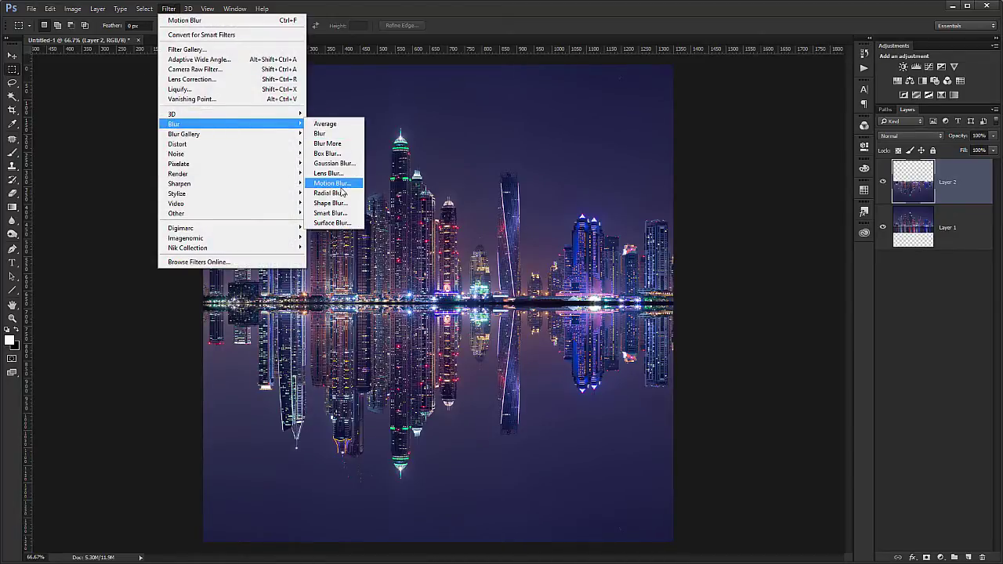
{"action": "left_click", "coordinate": [333, 183]}
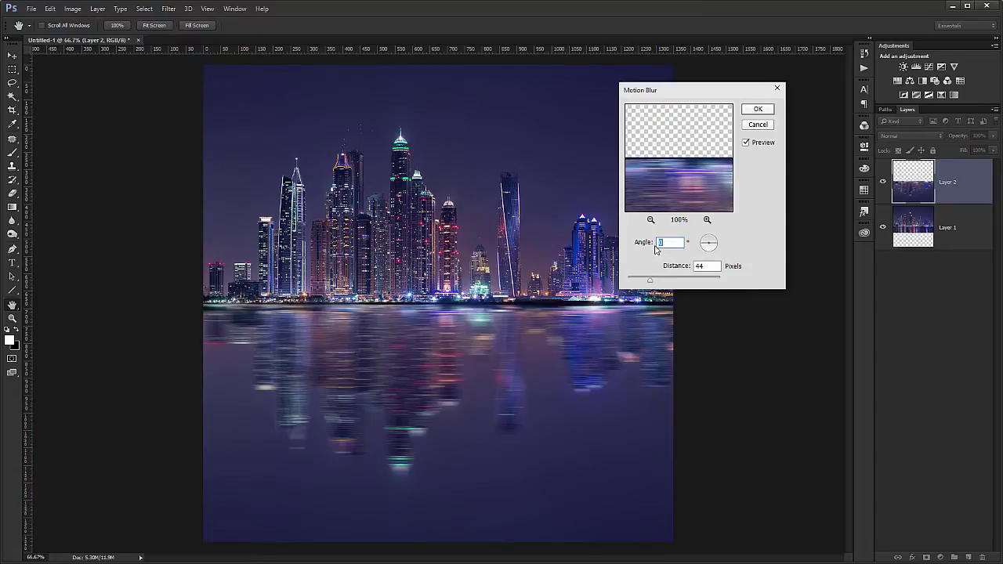
{"action": "double_click", "coordinate": [704, 267]}
{"action": "type", "text": "13"}
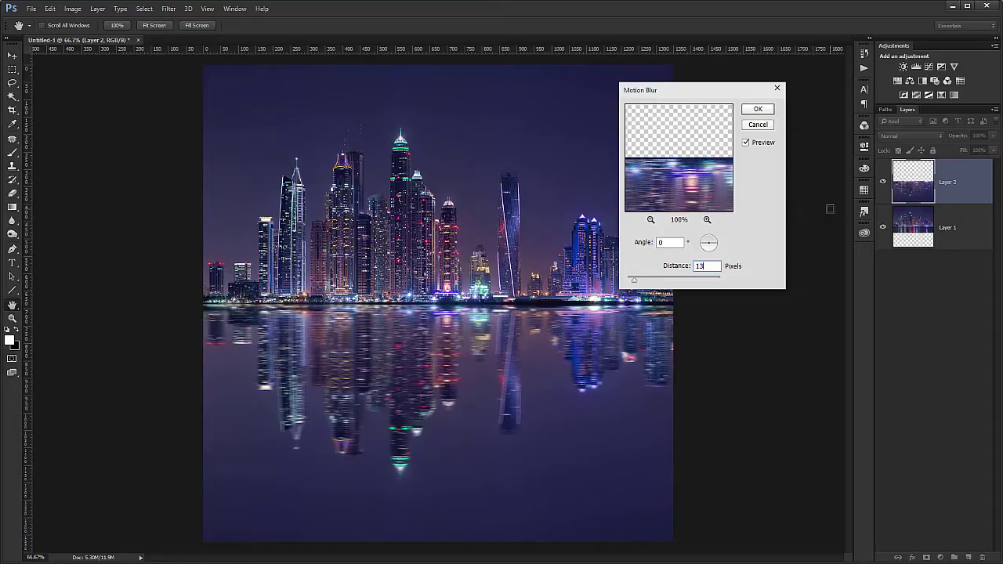
{"action": "left_click", "coordinate": [758, 109]}
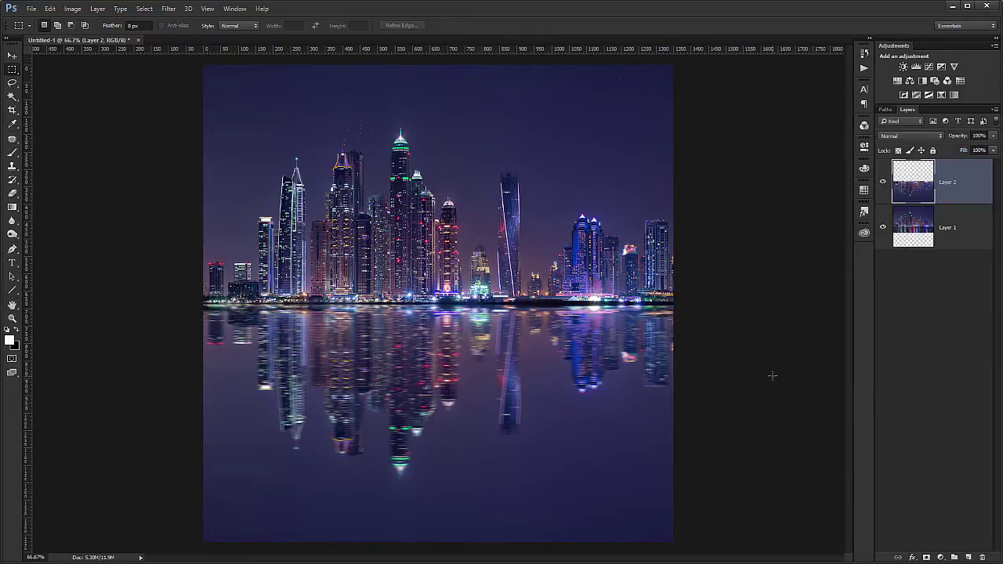
Create a new Layer 3 on top and fill it entirely with white
{"action": "left_click", "coordinate": [971, 555]}
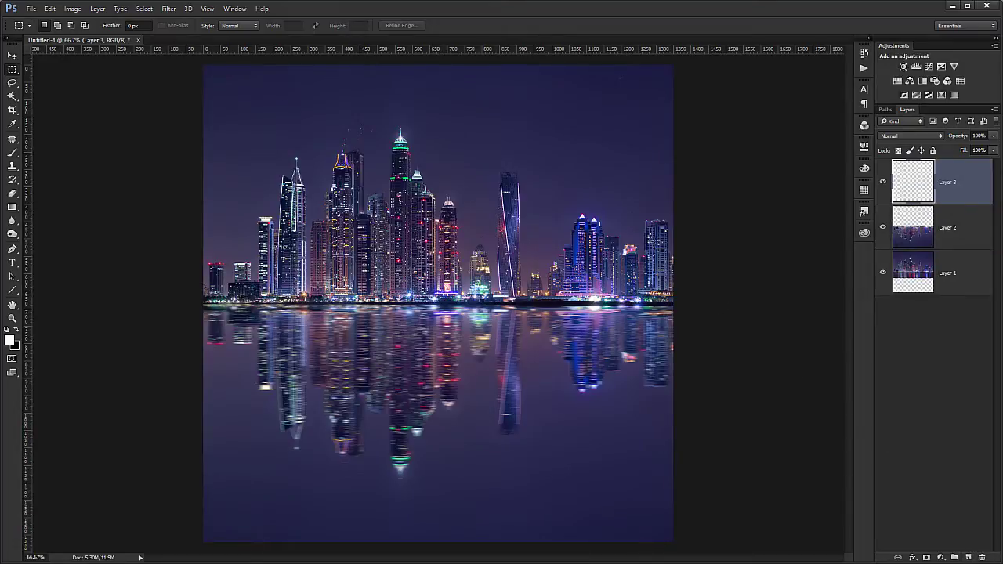
{"action": "key", "text": "shift+BackSpace"}
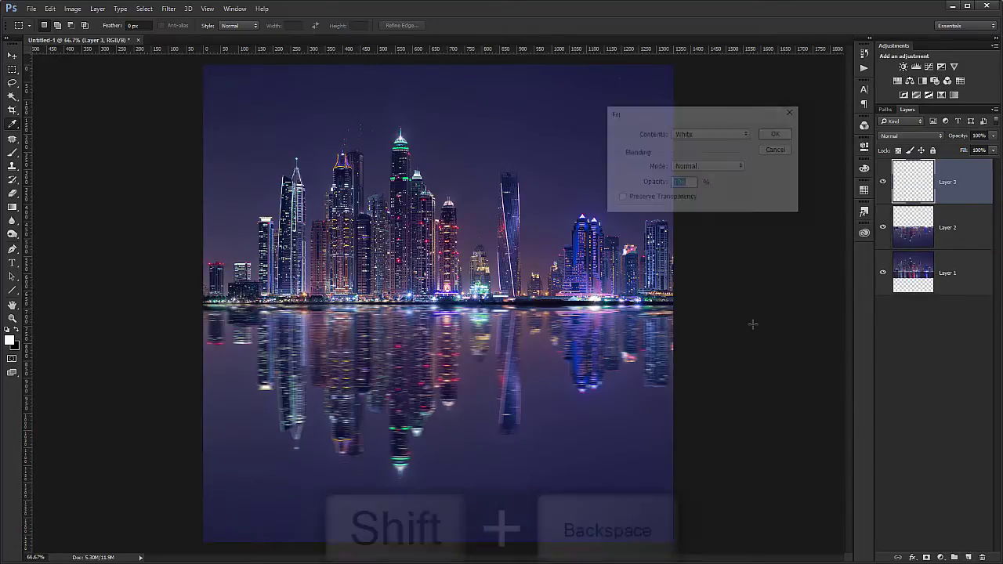
{"action": "left_click", "coordinate": [727, 139]}
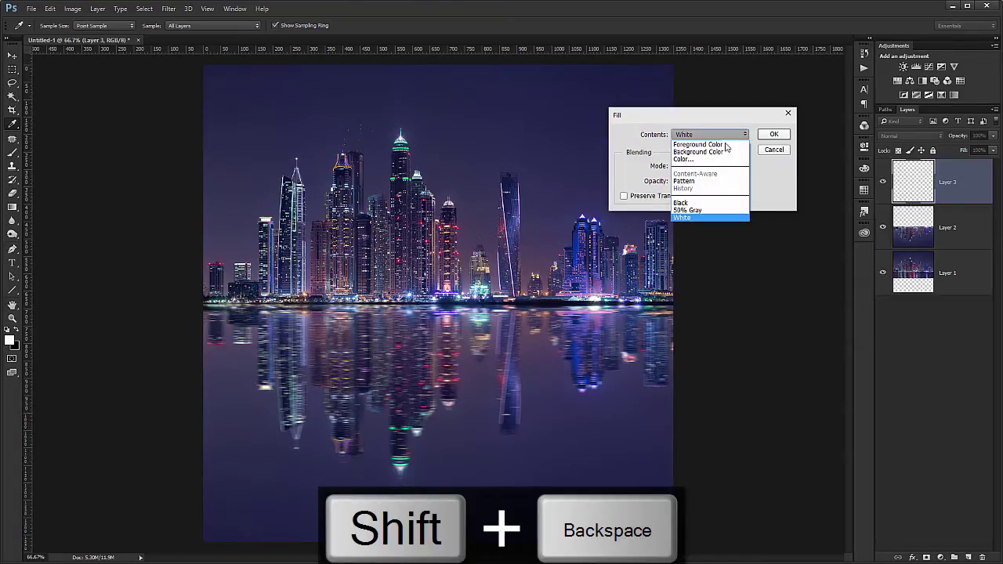
{"action": "left_click", "coordinate": [728, 218]}
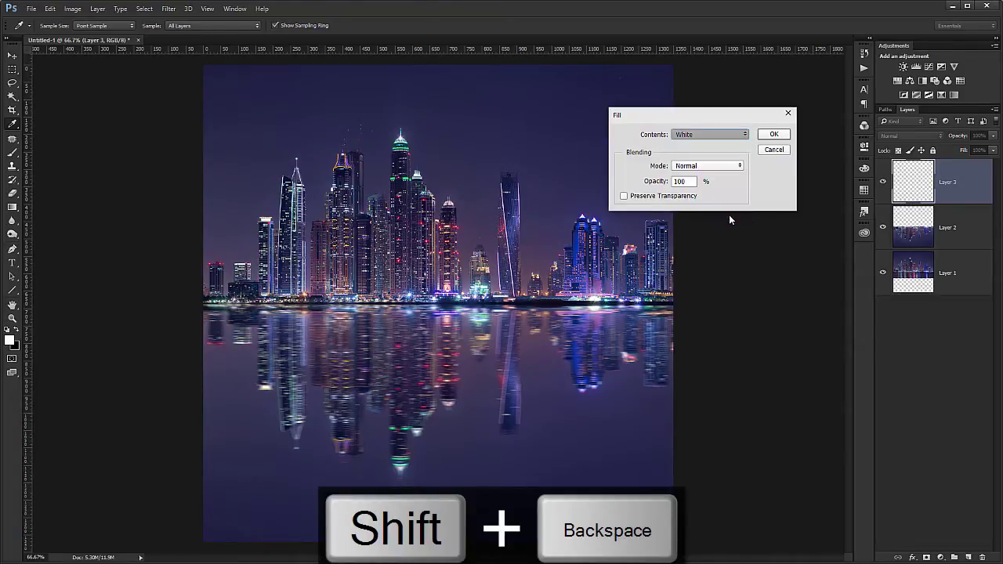
{"action": "left_click", "coordinate": [773, 135]}
{"action": "key", "text": "m"}
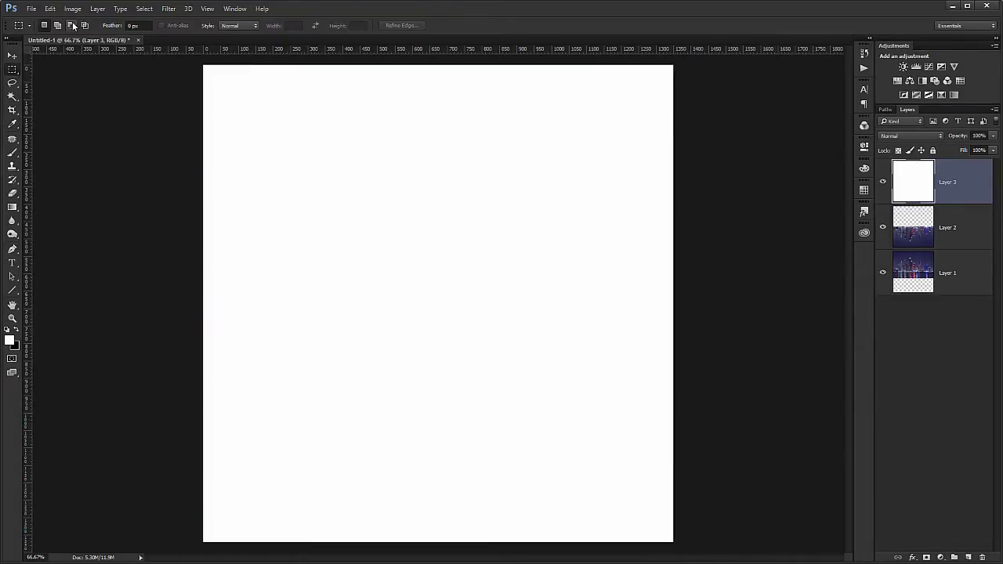
Add monochromatic Gaussian noise at 400% to the white Layer 3
{"action": "left_click", "coordinate": [168, 9]}
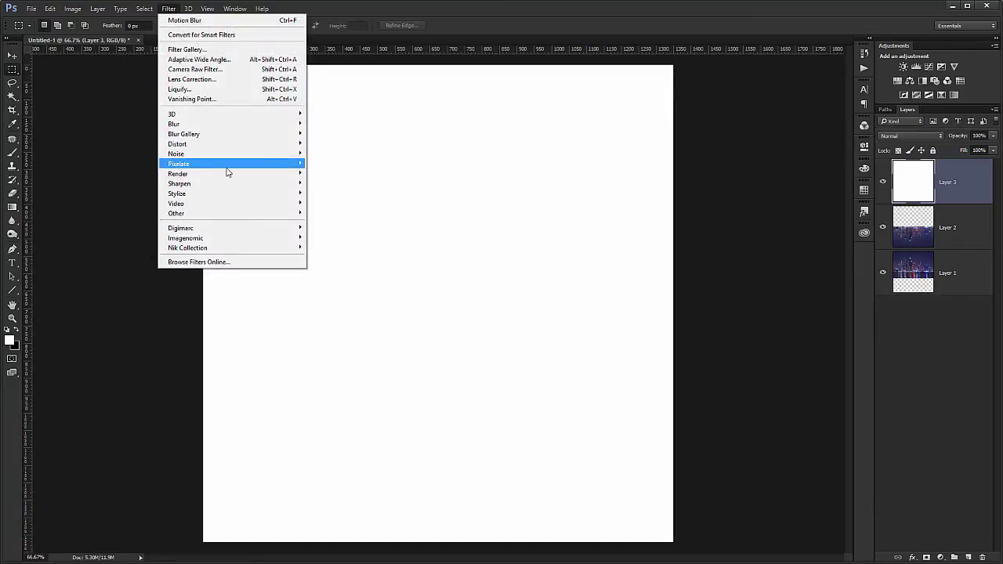
{"action": "left_click", "coordinate": [328, 153]}
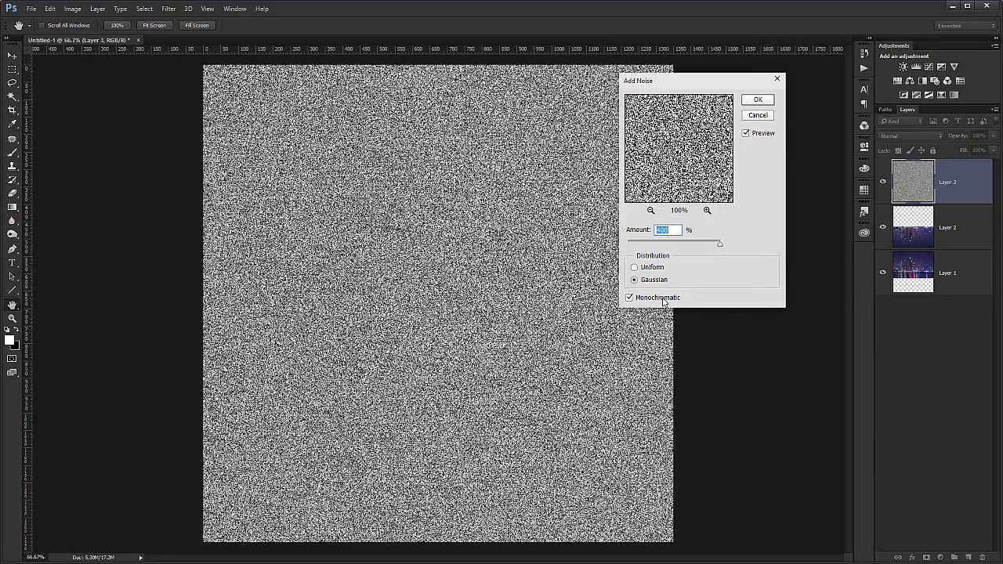
{"action": "left_click", "coordinate": [758, 100]}
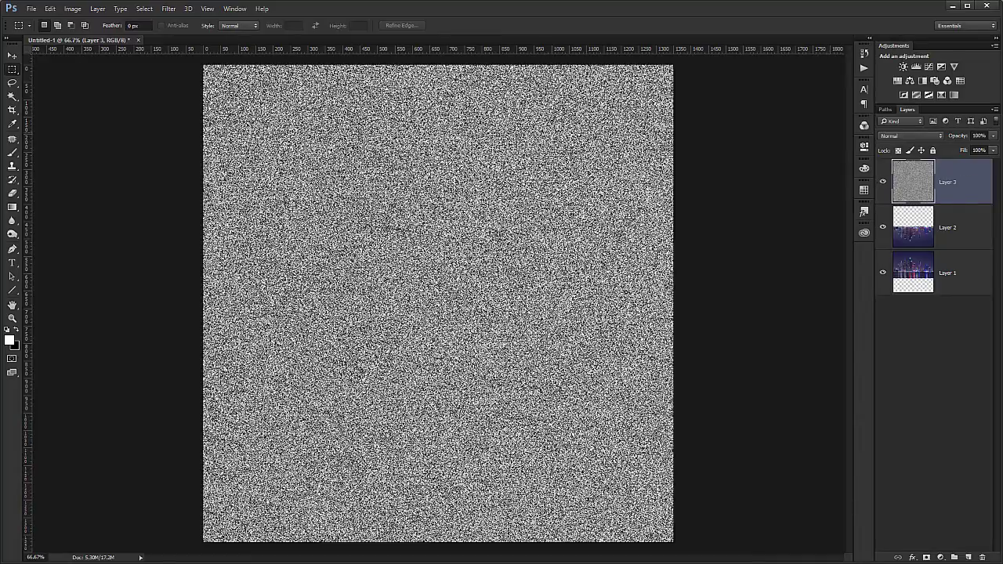
Smear Layer 3's noise horizontally with a 0° Motion Blur of 52 pixels
{"action": "left_click", "coordinate": [169, 9]}
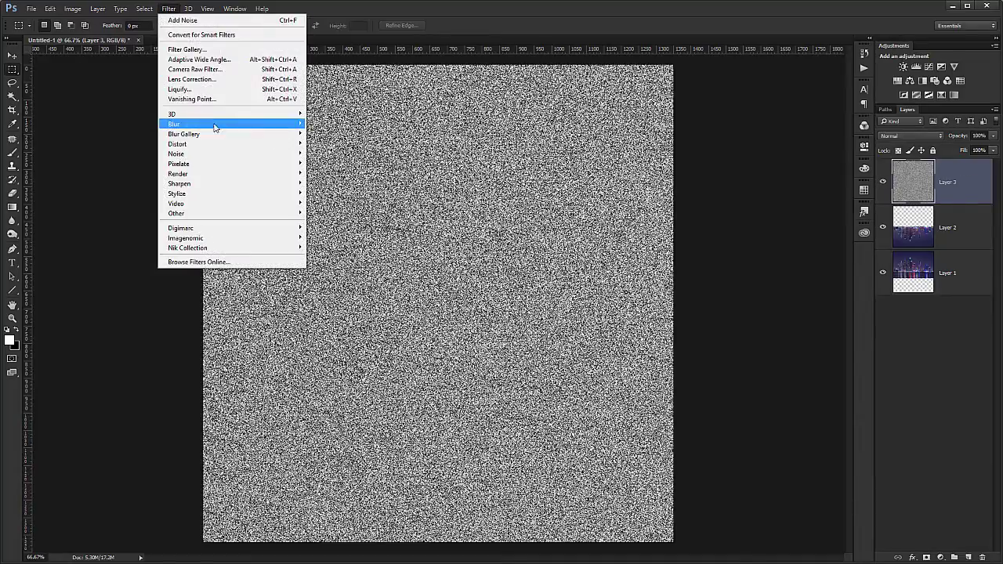
{"action": "mouse_move", "coordinate": [237, 129]}
{"action": "left_click", "coordinate": [333, 183]}
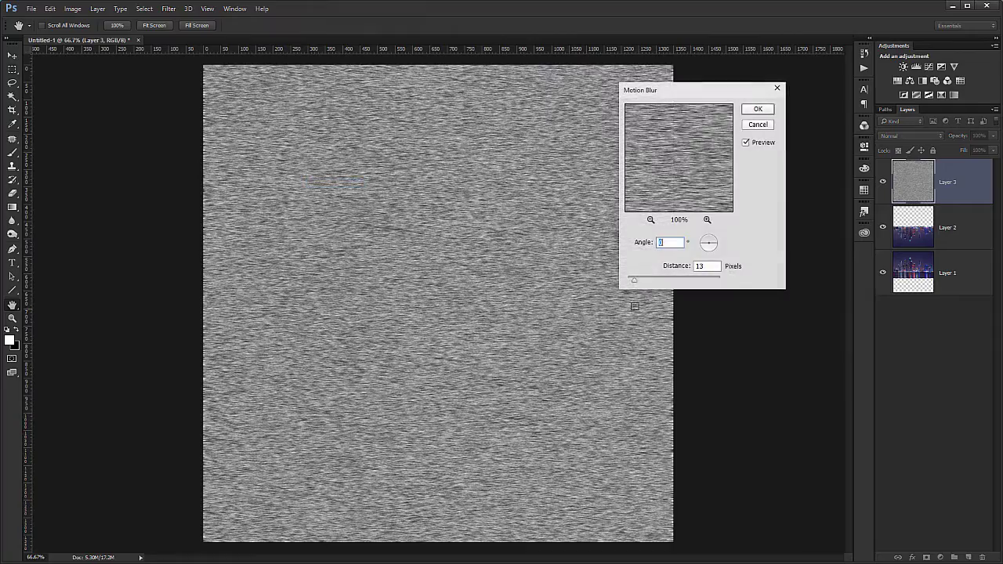
{"action": "left_click", "coordinate": [711, 267]}
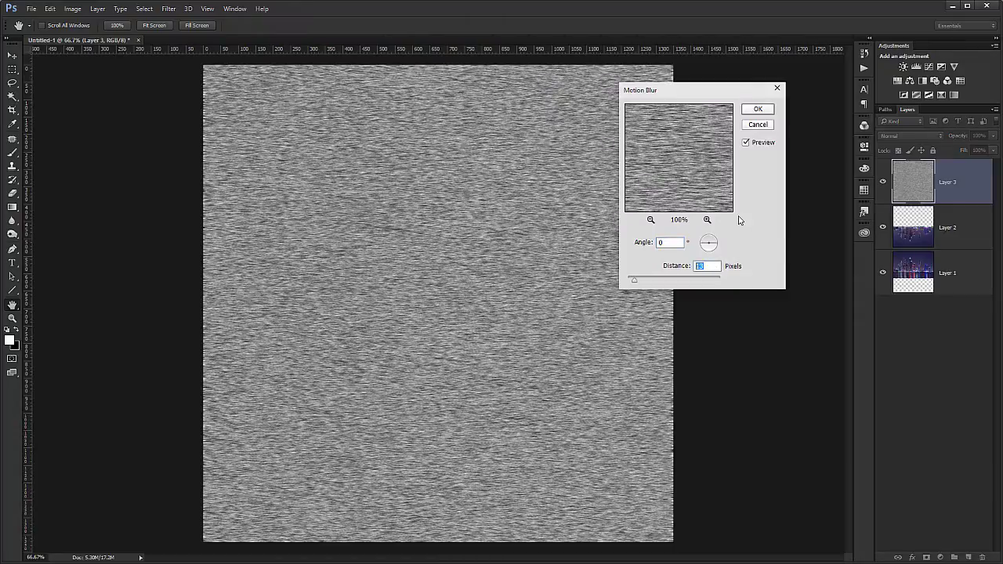
{"action": "type", "text": "52"}
{"action": "left_click", "coordinate": [758, 110]}
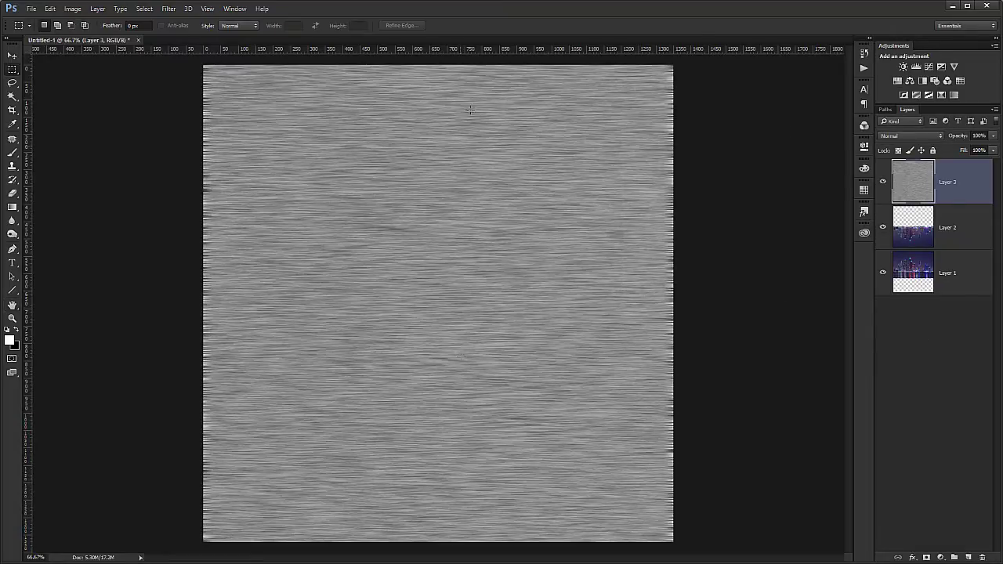
Darken Layer 3 with Levels (white input 213) so only sparse white streaks remain on black
{"action": "left_click", "coordinate": [72, 9]}
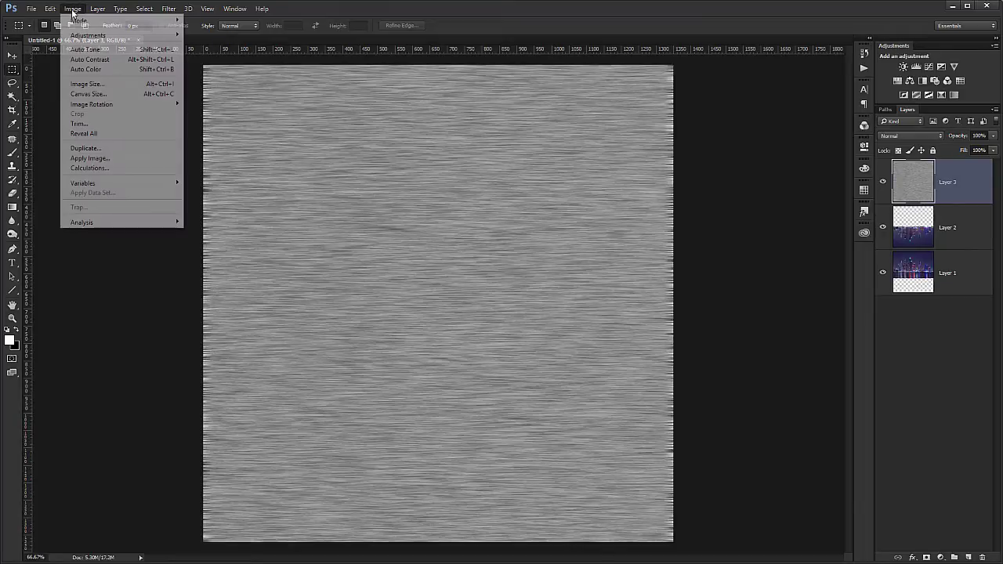
{"action": "mouse_move", "coordinate": [127, 41]}
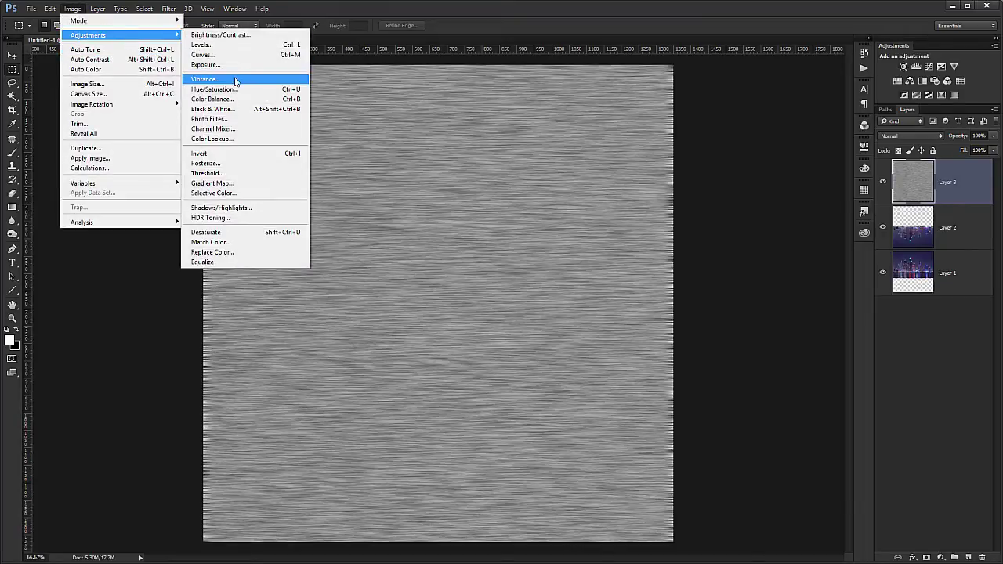
{"action": "left_click", "coordinate": [235, 45]}
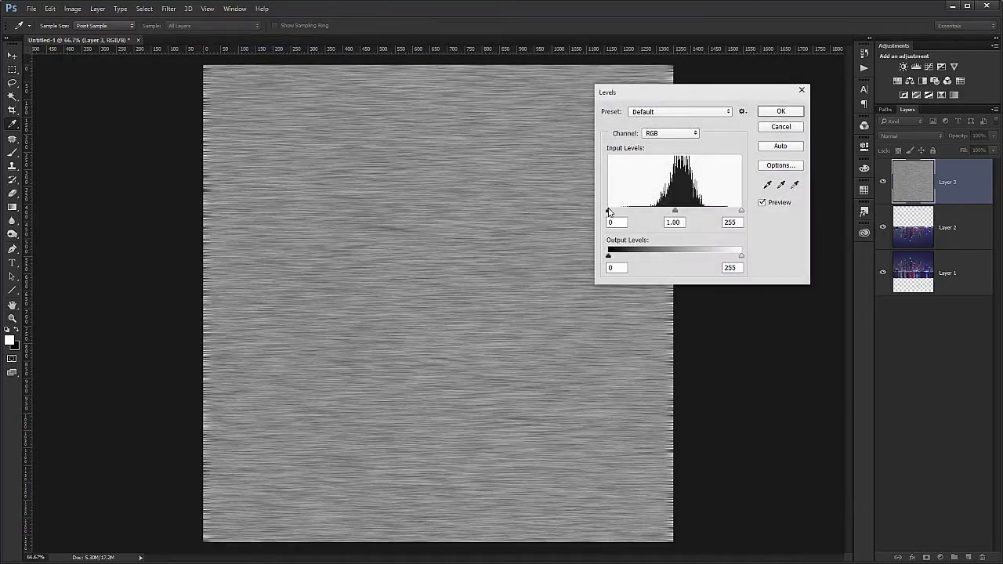
{"action": "mouse_move", "coordinate": [609, 212]}
{"action": "left_mouse_down"}
{"action": "mouse_move", "coordinate": [733, 213]}
{"action": "mouse_move", "coordinate": [692, 215]}
{"action": "left_mouse_up"}
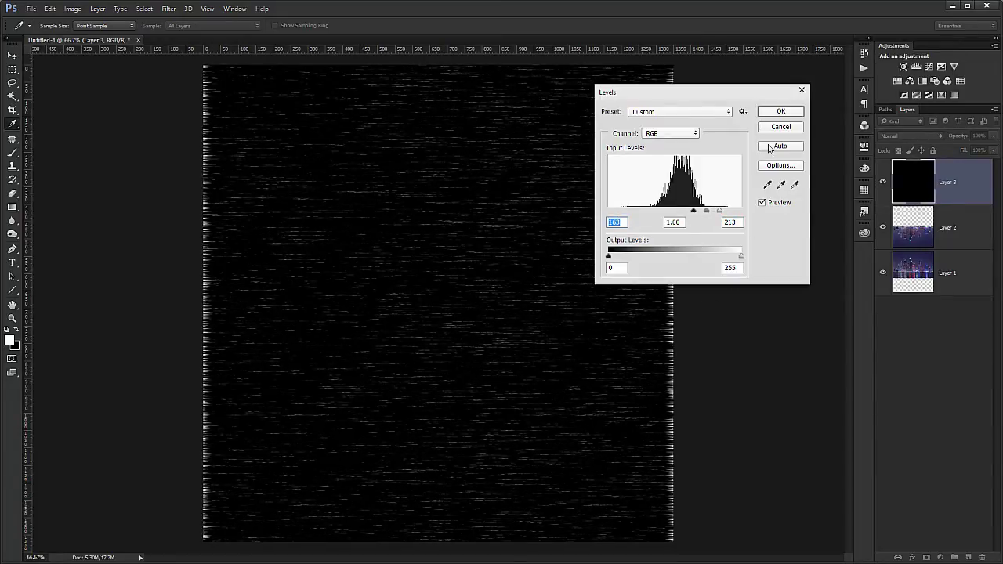
{"action": "left_click", "coordinate": [782, 112]}
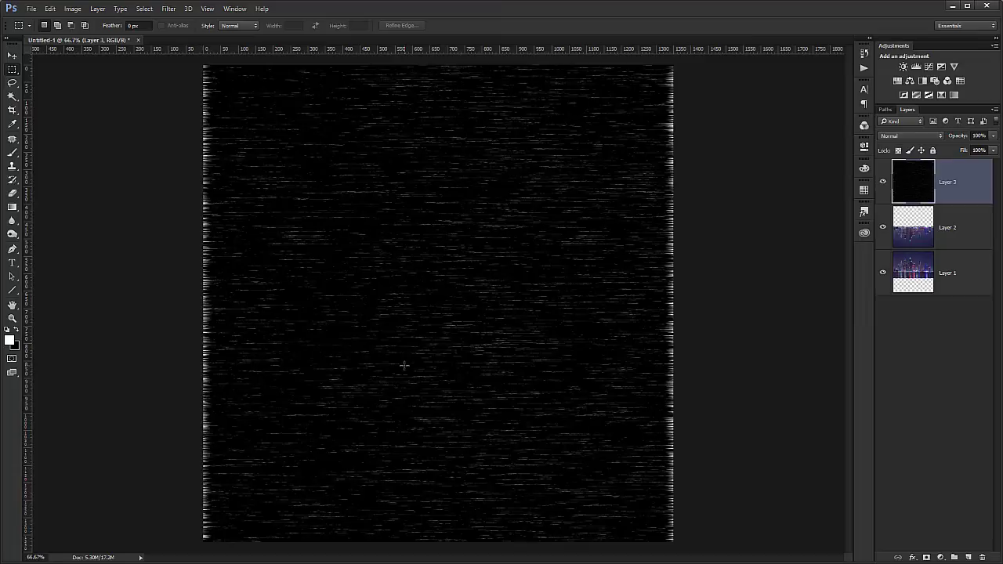
Apply a perspective transform to Layer 3, widening the streaks toward the bottom of the canvas
{"action": "key", "text": "ctrl+t"}
{"action": "right_click", "coordinate": [552, 222]}
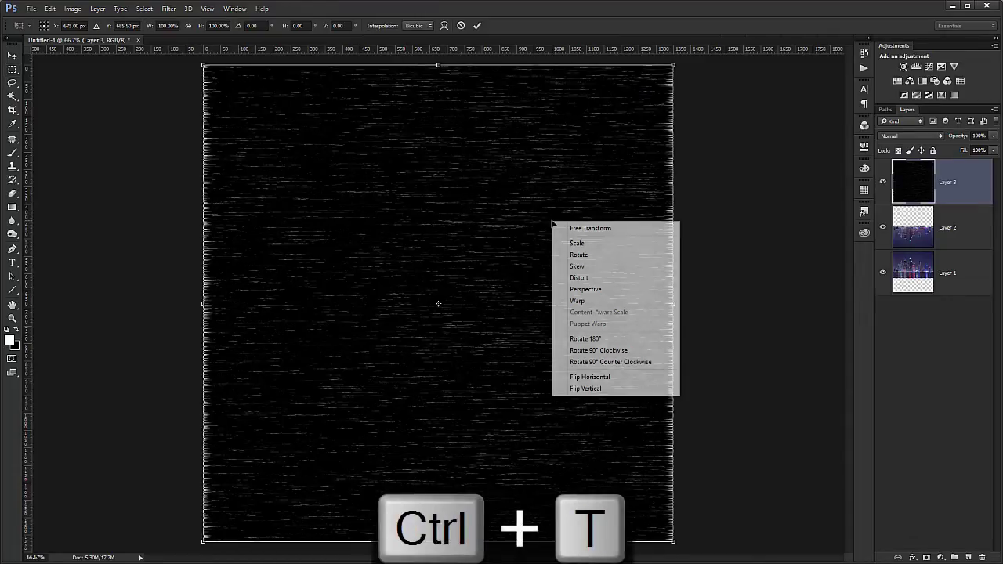
{"action": "left_click", "coordinate": [584, 288]}
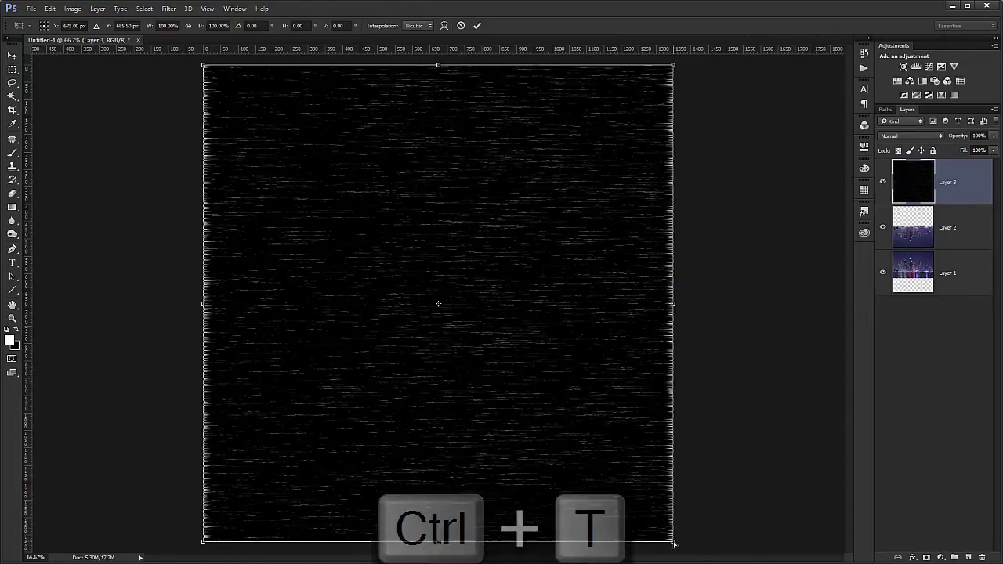
{"action": "left_click_drag", "start_coordinate": [673, 542], "coordinate": [1002, 542]}
{"action": "left_click_drag", "start_coordinate": [1002, 539], "coordinate": [1000, 530]}
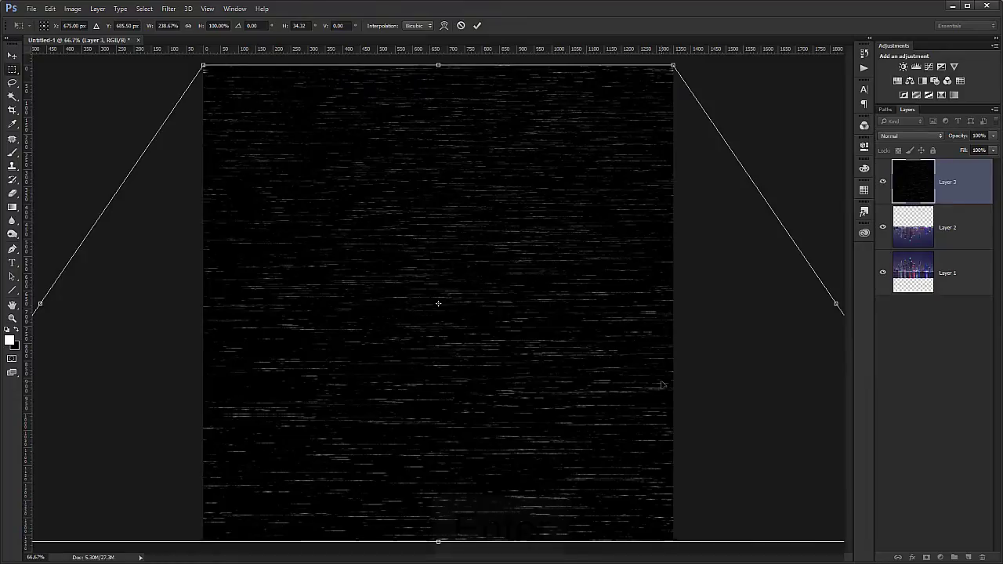
{"action": "key", "text": "Return"}
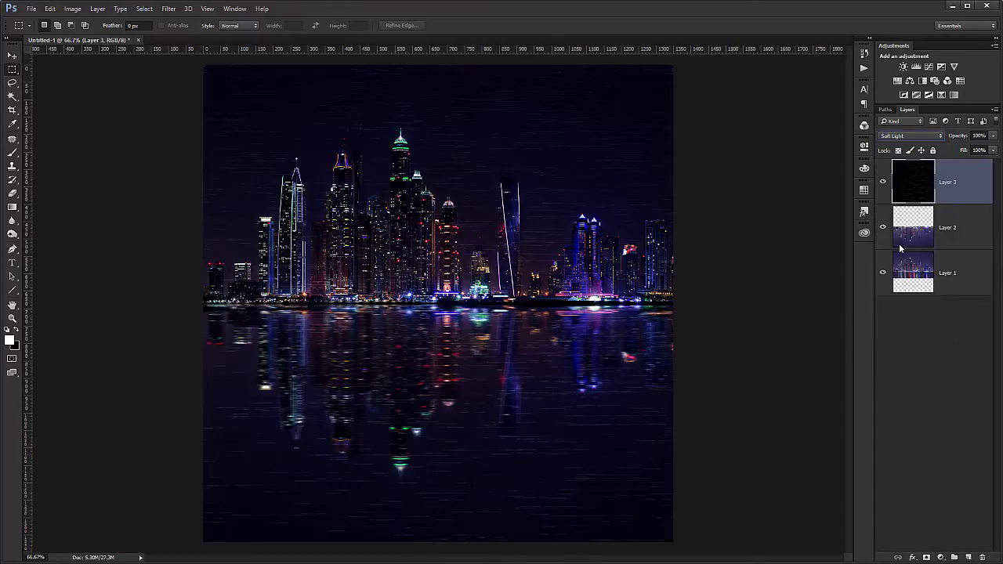
Clip Layer 3 to the Layer 2 reflection and set its opacity to 25%
{"action": "left_click_drag", "start_coordinate": [993, 136], "coordinate": [948, 151]}
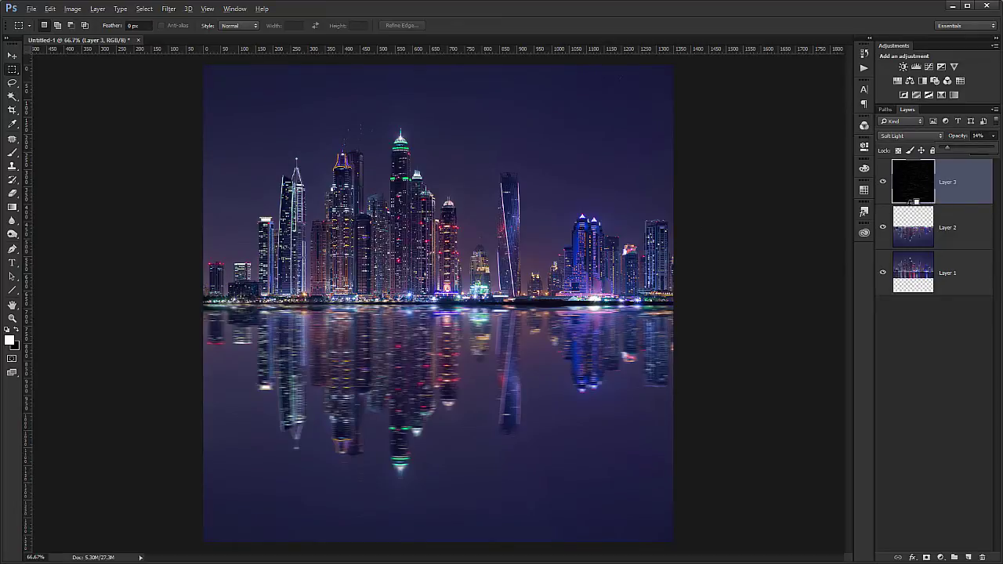
{"action": "left_click", "coordinate": [914, 202]}
{"action": "left_click", "coordinate": [914, 204], "text": "alt"}
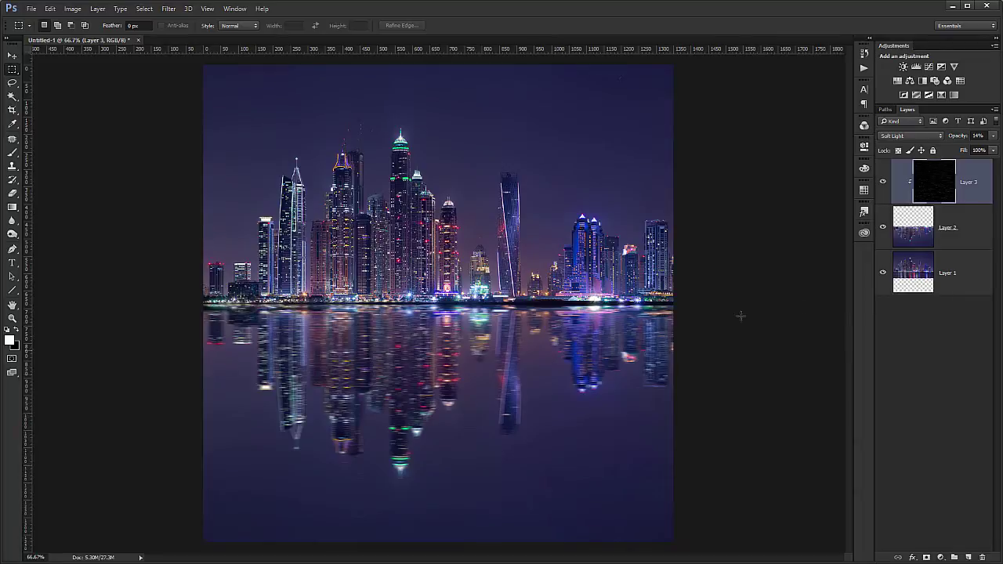
{"action": "left_click", "coordinate": [992, 137]}
{"action": "left_click_drag", "start_coordinate": [957, 151], "coordinate": [956, 151]}
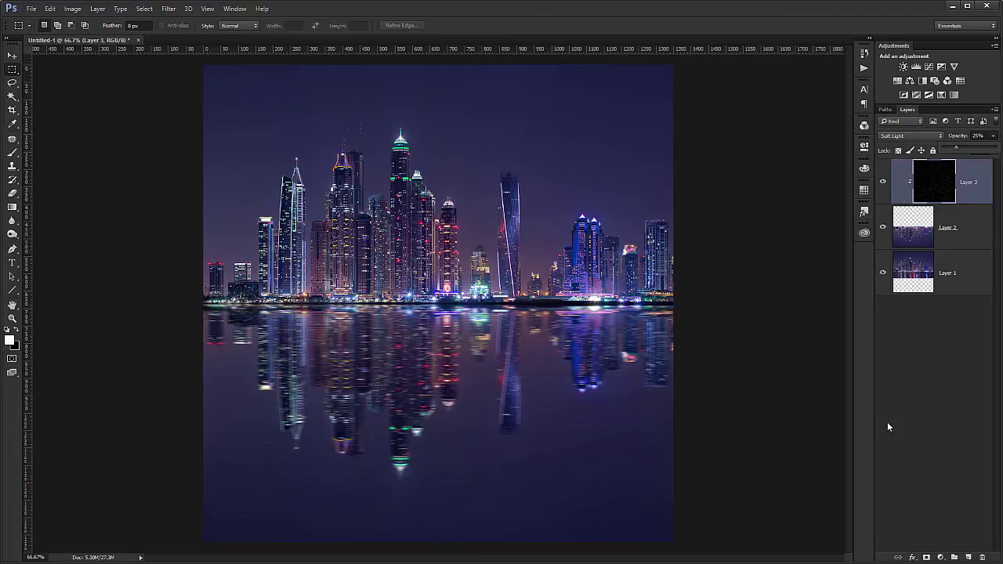
Hide Layers 3 and 2, then copy Layer 1's skyline down to the waterline onto a new layer
{"action": "left_click", "coordinate": [883, 181]}
{"action": "left_click", "coordinate": [910, 244]}
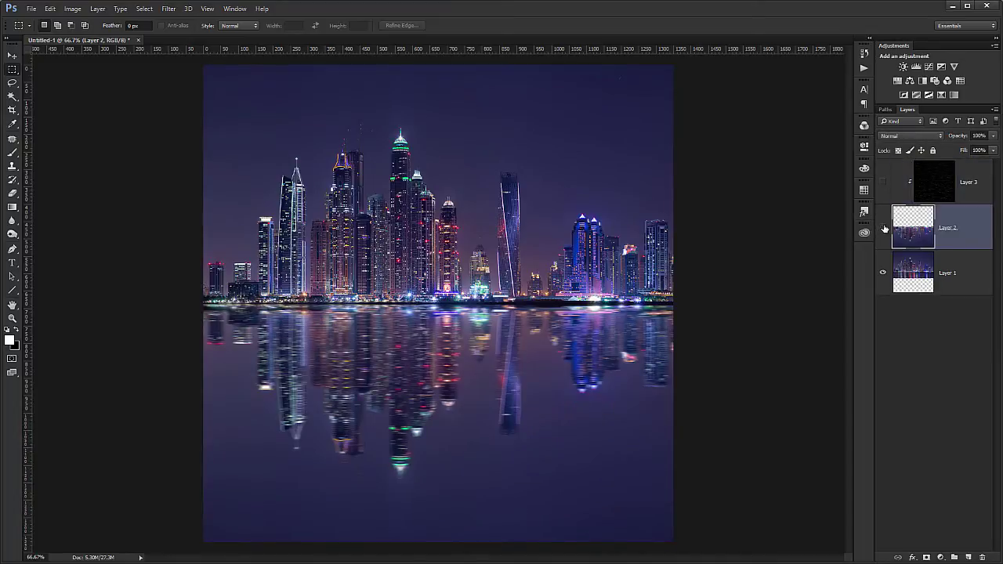
{"action": "left_click", "coordinate": [883, 227]}
{"action": "left_click", "coordinate": [912, 271]}
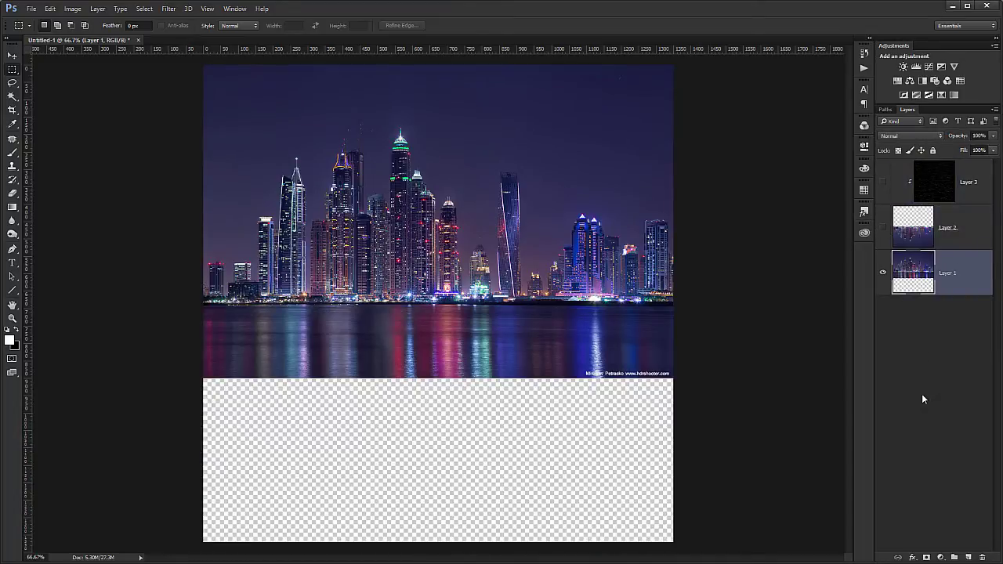
{"action": "left_click_drag", "start_coordinate": [182, 63], "coordinate": [702, 302]}
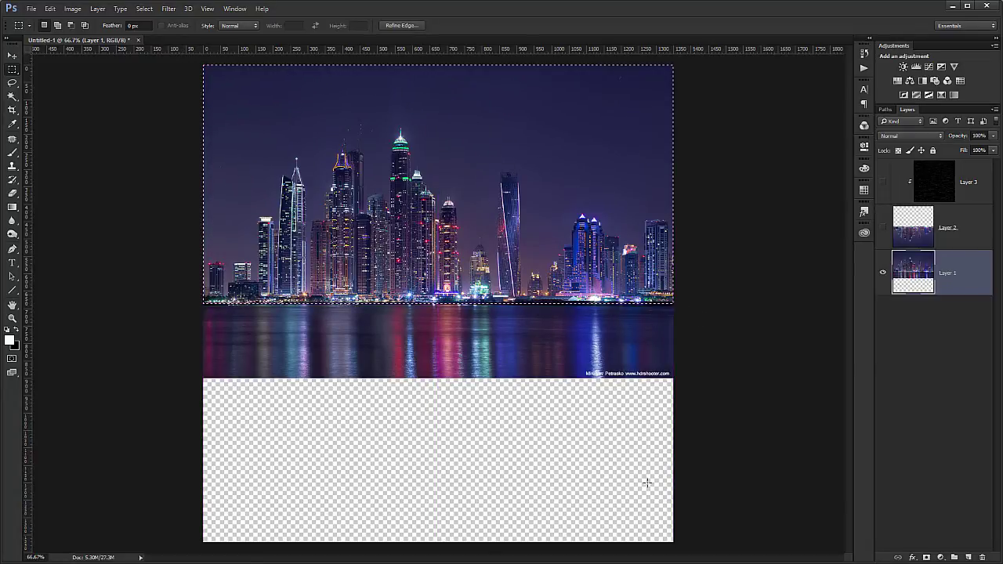
{"action": "right_click", "coordinate": [444, 189]}
{"action": "left_click", "coordinate": [517, 271]}
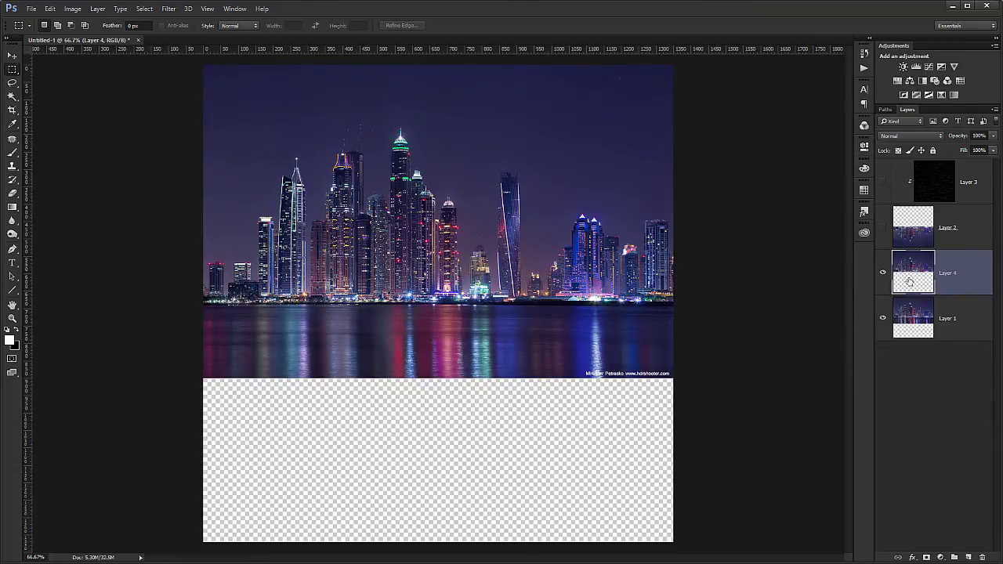
Flip the skyline copy vertically and move it below the shoreline as a reflection
{"action": "key", "text": "ctrl+t"}
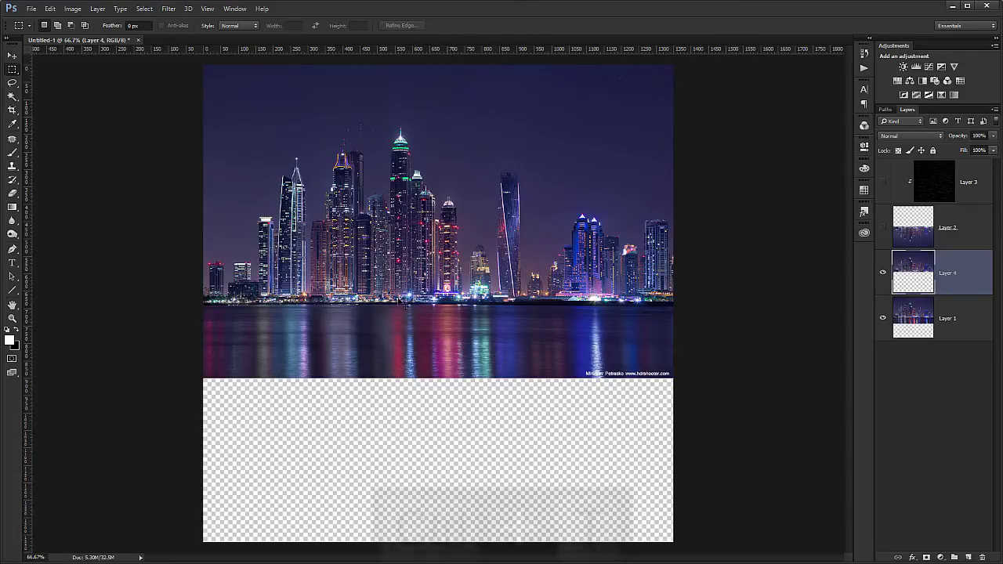
{"action": "right_click", "coordinate": [438, 192]}
{"action": "left_click", "coordinate": [503, 360]}
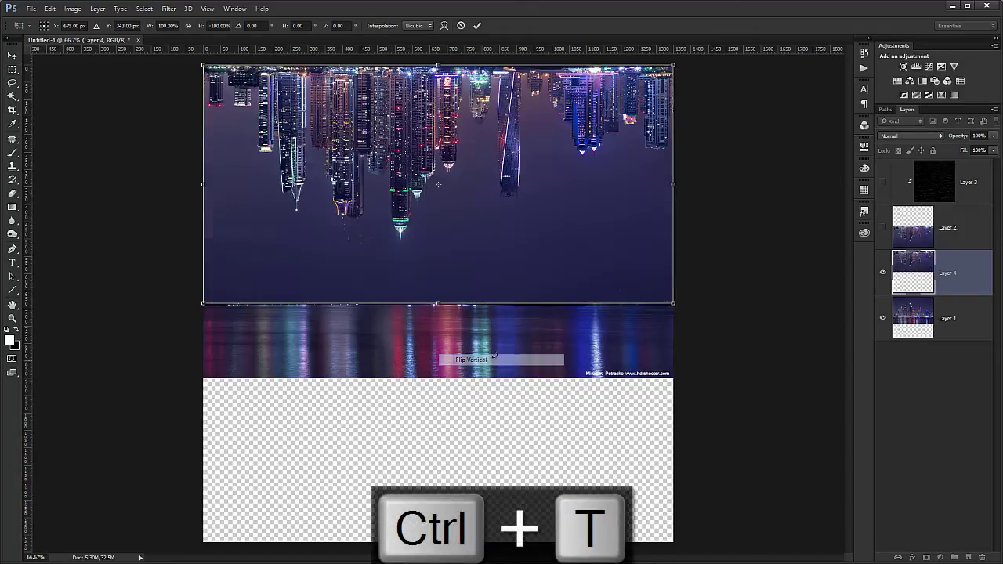
{"action": "left_click_drag", "start_coordinate": [563, 196], "coordinate": [564, 433]}
{"action": "key", "text": "Return"}
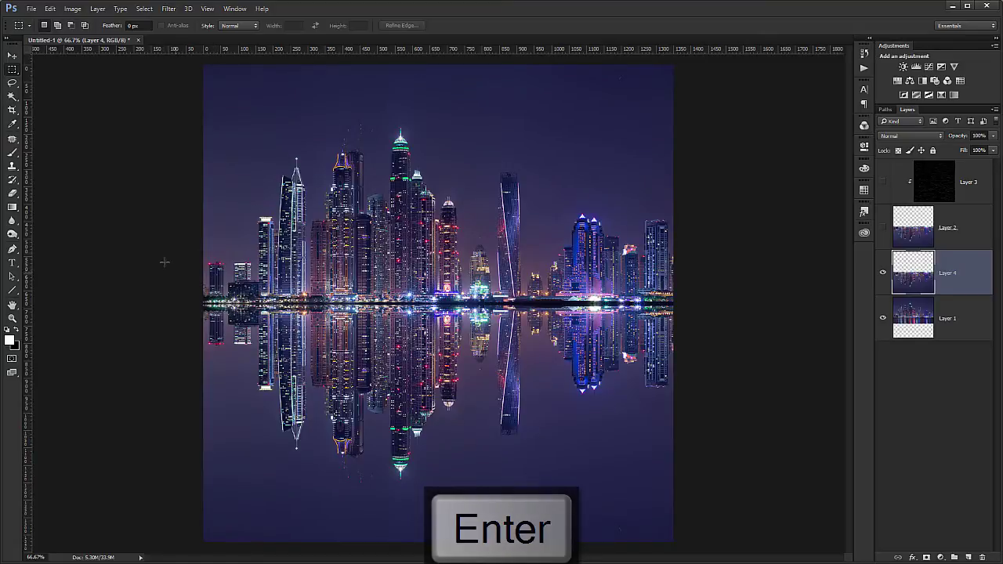
Apply a Motion Blur with Angle 90° and Distance 35 pixels to the Layer 4 reflection
{"action": "left_click", "coordinate": [164, 14]}
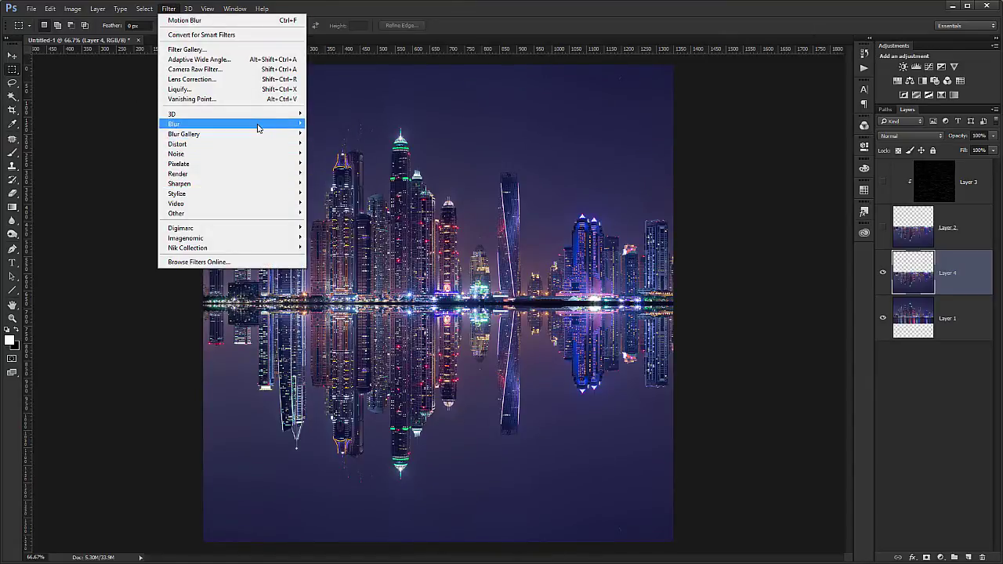
{"action": "mouse_move", "coordinate": [258, 126]}
{"action": "left_click", "coordinate": [332, 183]}
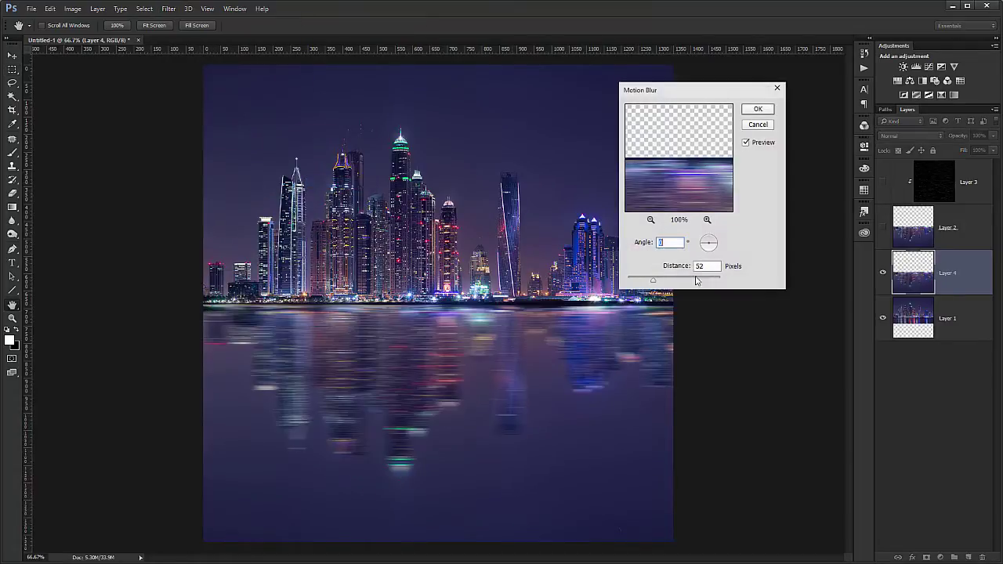
{"action": "type", "text": "90"}
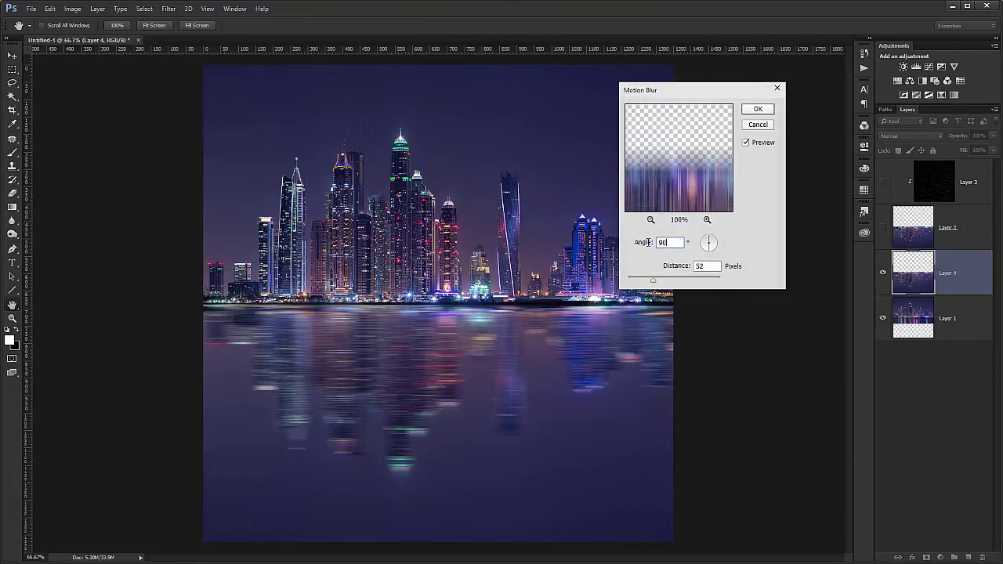
{"action": "key", "text": "Tab"}
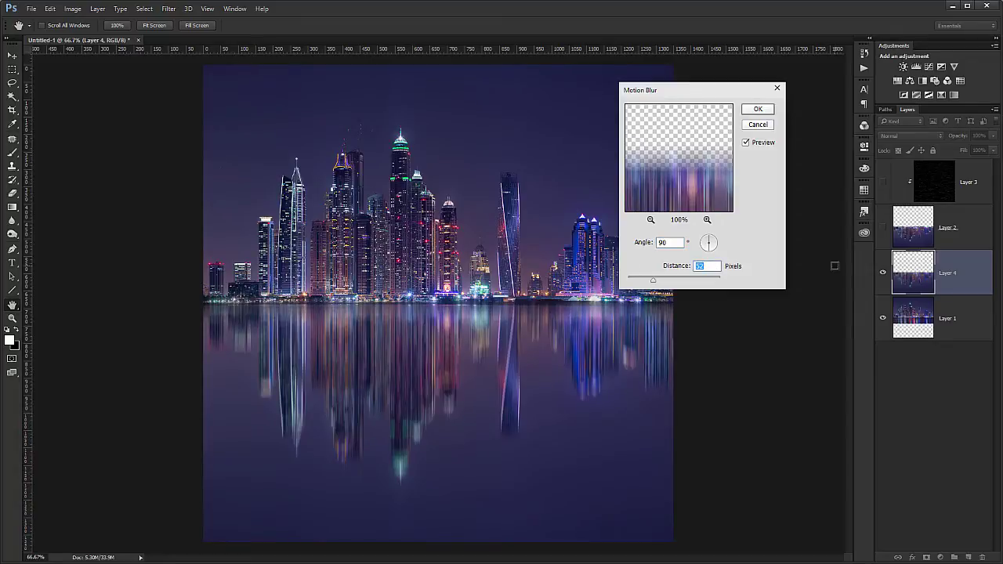
{"action": "type", "text": "25"}
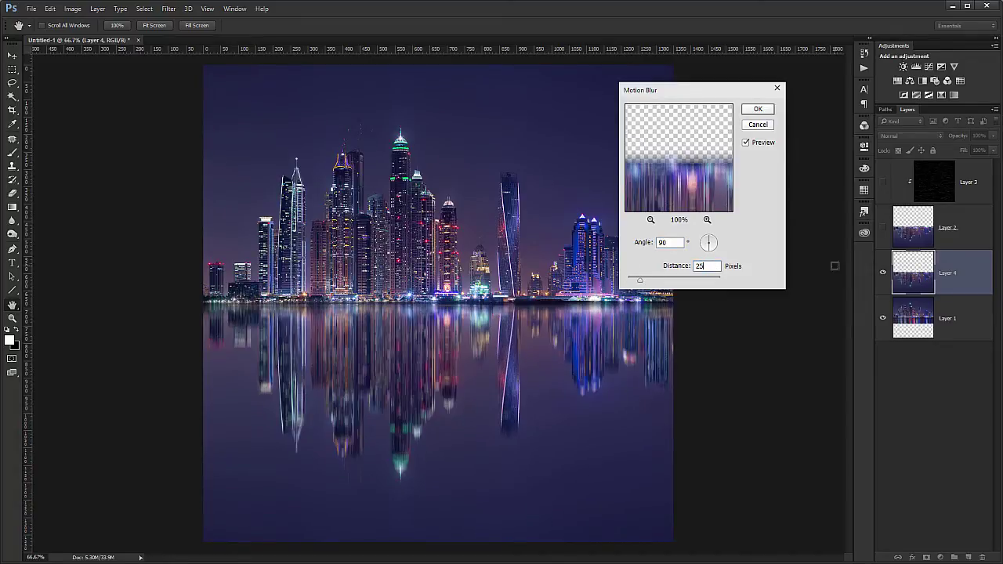
{"action": "key", "text": "BackSpace"}
{"action": "key", "text": "BackSpace"}
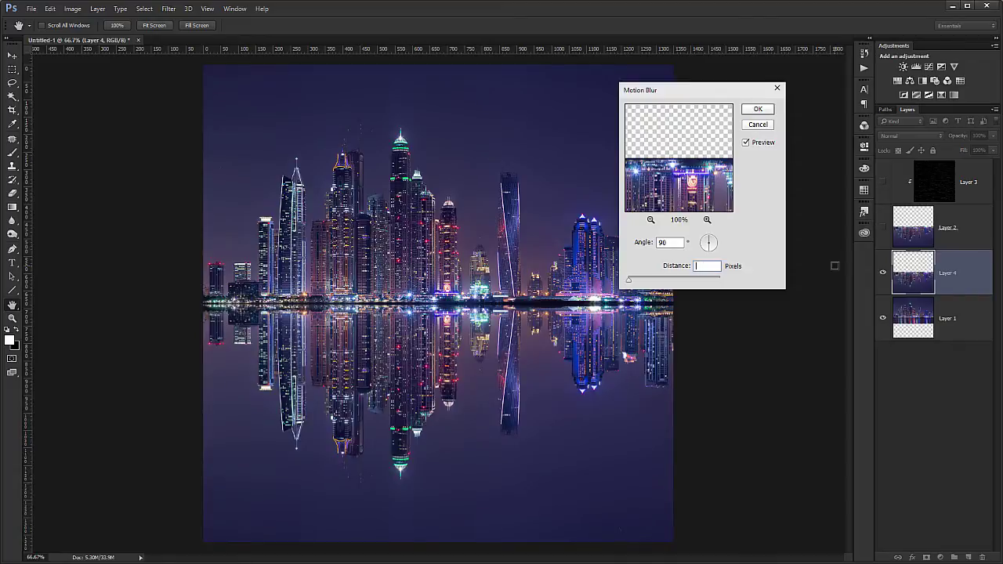
{"action": "type", "text": "35"}
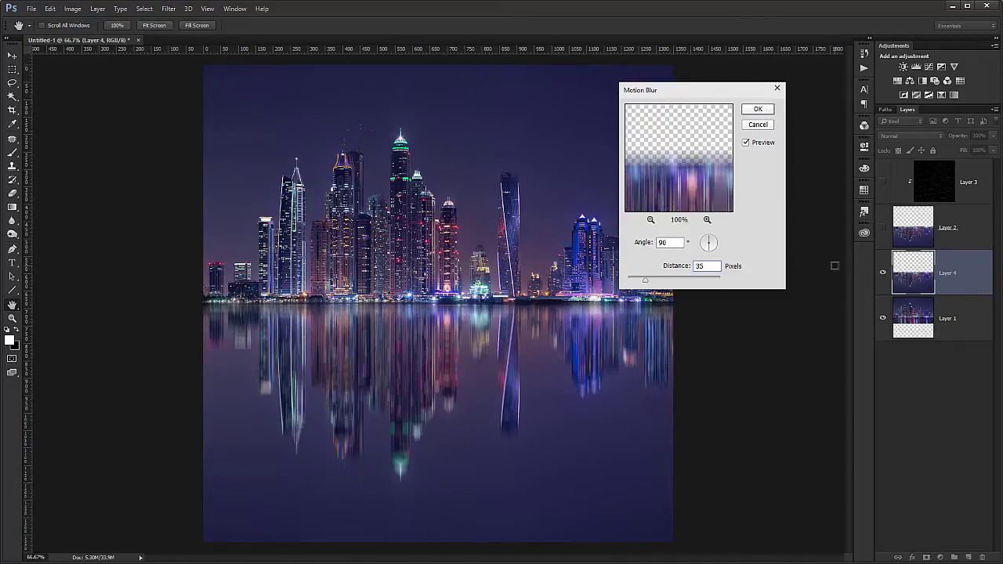
{"action": "left_click", "coordinate": [757, 109]}
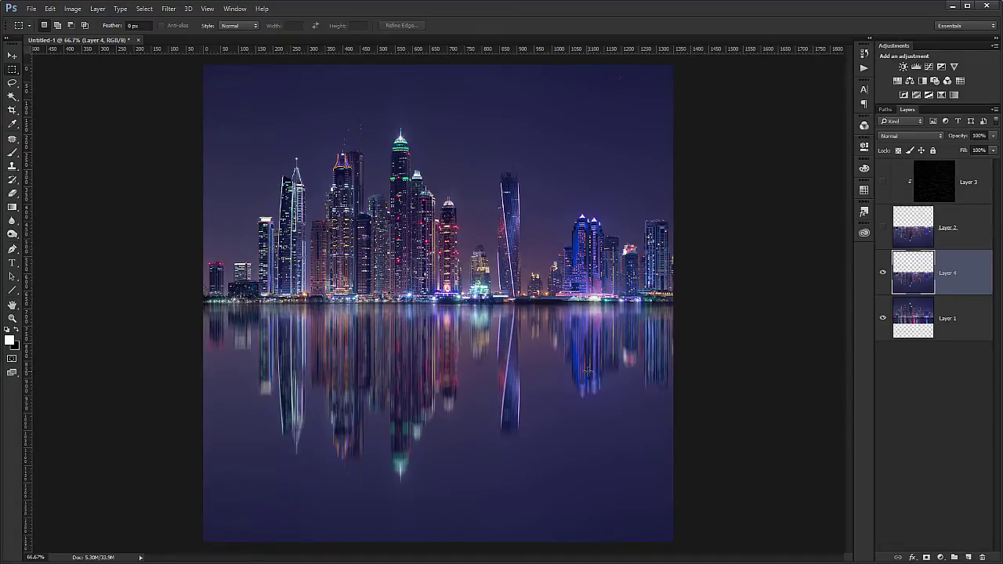
Zoom in on the shoreline and toggle Layer 4 to compare the blur before and after
{"action": "key", "text": "ctrl+space"}
{"action": "left_click_drag", "start_coordinate": [375, 294], "coordinate": [457, 359]}
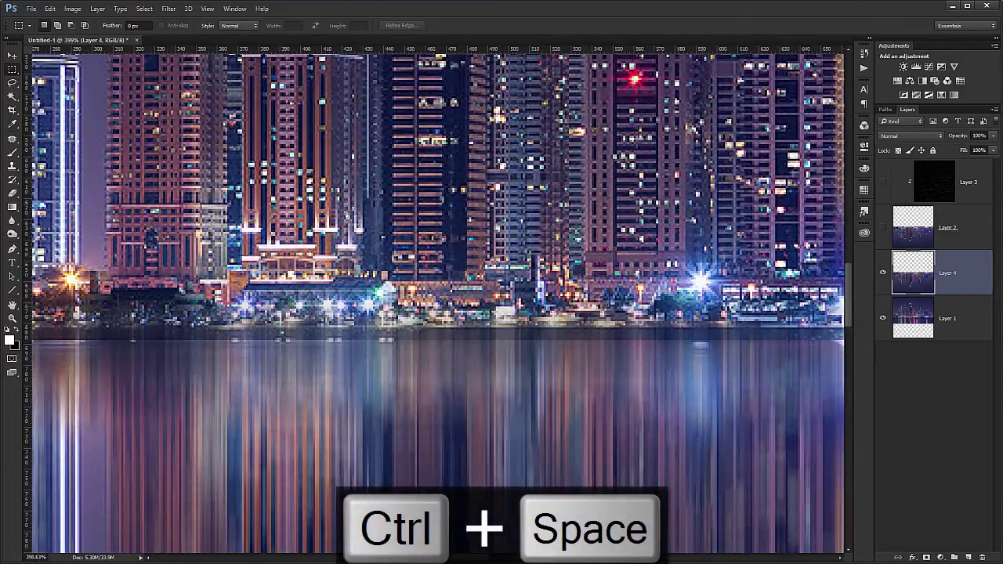
{"action": "left_click", "coordinate": [882, 273]}
{"action": "left_click", "coordinate": [882, 273]}
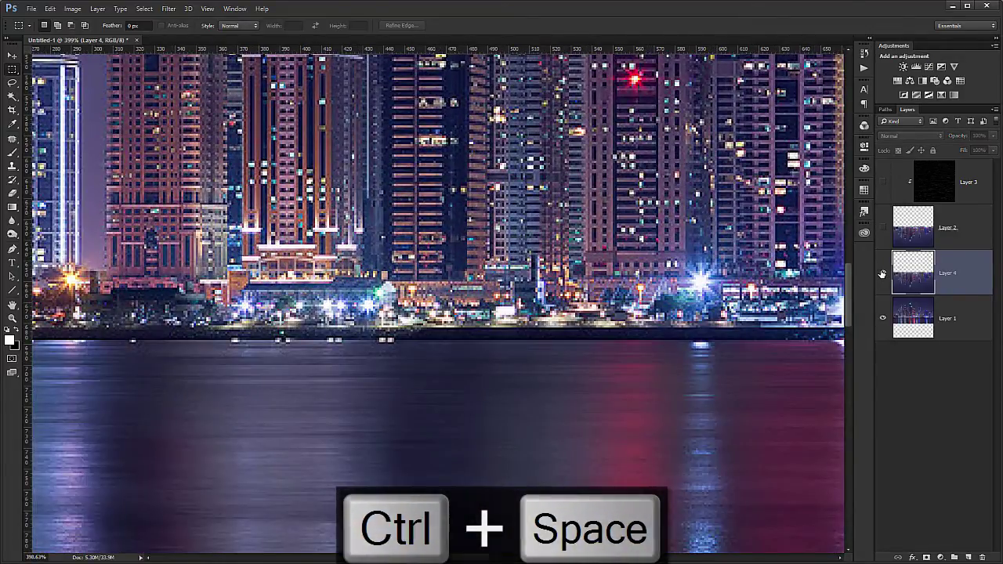
{"action": "left_click", "coordinate": [882, 273]}
{"action": "left_click", "coordinate": [883, 272]}
{"action": "left_click", "coordinate": [882, 273]}
{"action": "left_click", "coordinate": [882, 272]}
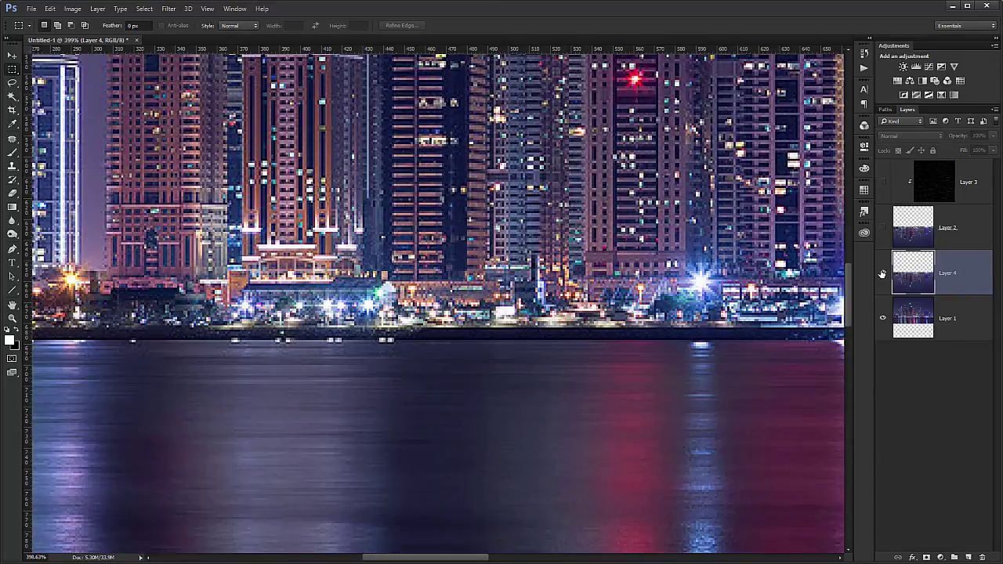
{"action": "left_click", "coordinate": [883, 273]}
{"action": "left_click", "coordinate": [882, 273]}
Fit the image on screen, show Layer 4 again and add a white layer mask to it
{"action": "key", "text": "ctrl+space"}
{"action": "right_click", "coordinate": [494, 347]}
{"action": "left_click", "coordinate": [507, 354]}
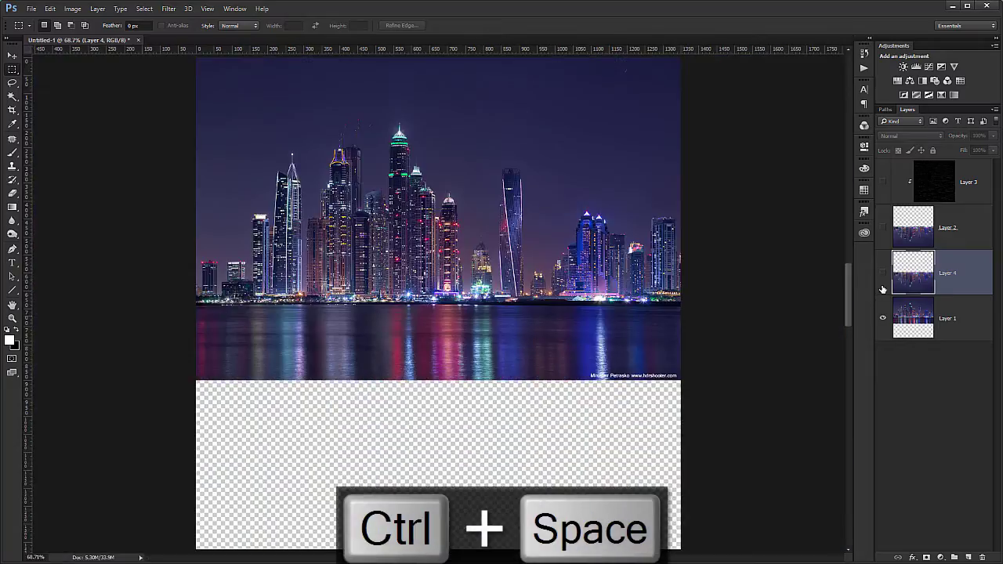
{"action": "left_click", "coordinate": [882, 272]}
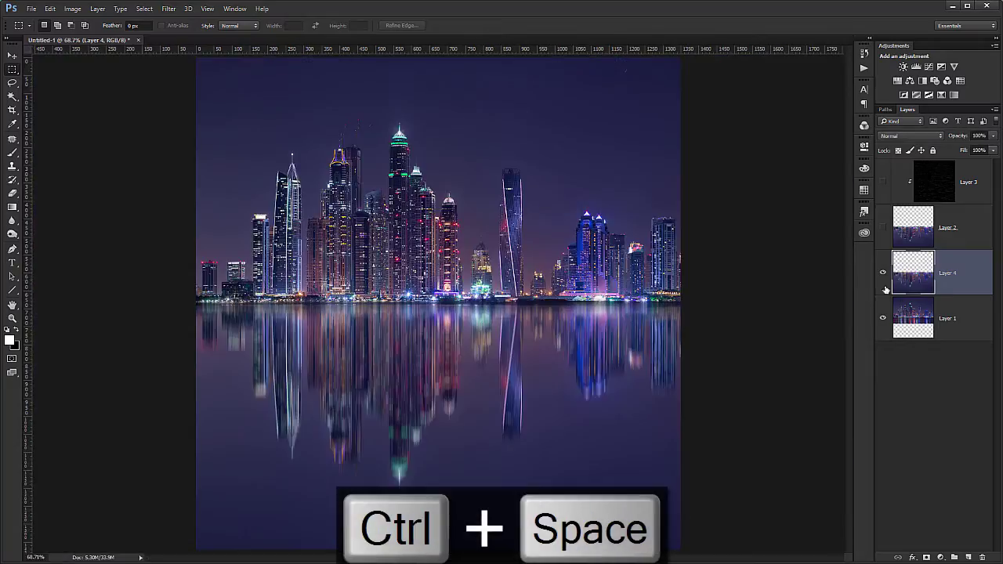
{"action": "left_click", "coordinate": [926, 557]}
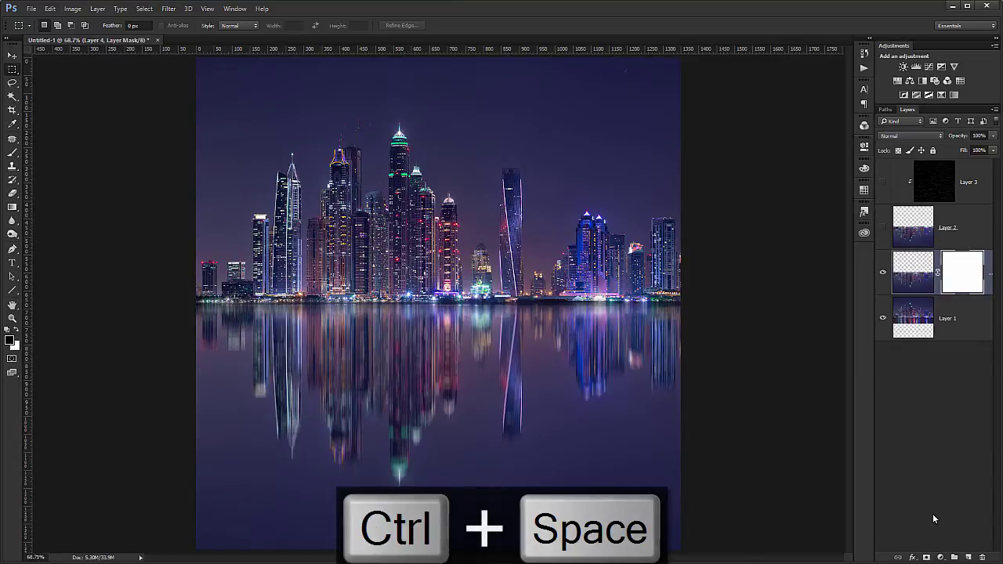
Draw a short vertical black-to-white gradient on Layer 4's mask across the waterline
{"action": "left_click", "coordinate": [13, 208]}
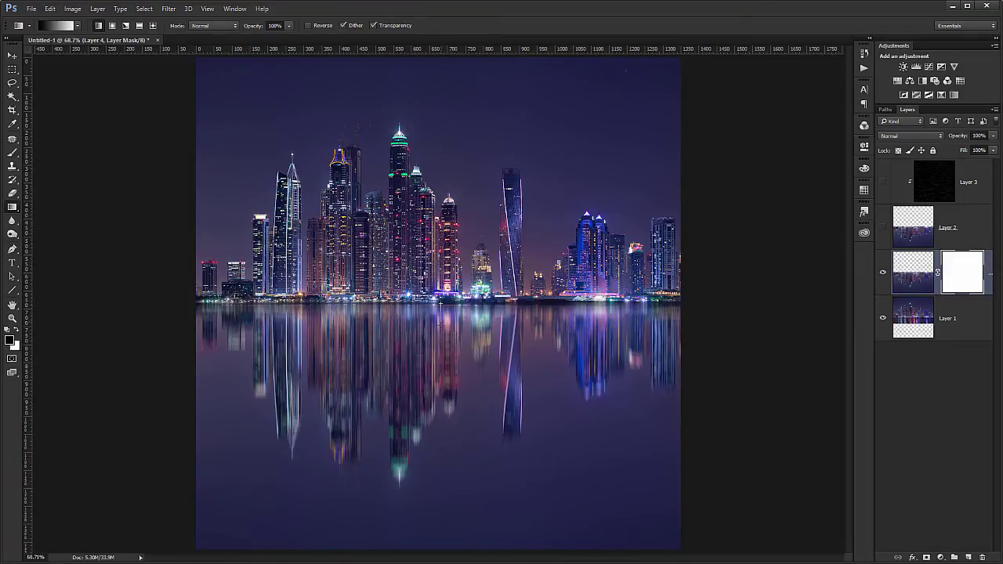
{"action": "left_click_drag", "start_coordinate": [440, 332], "coordinate": [441, 299]}
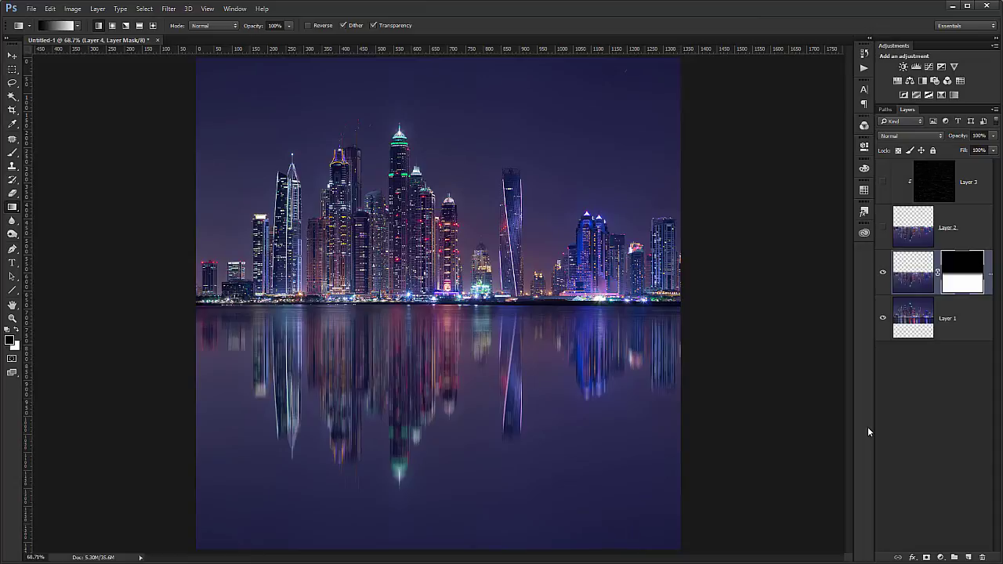
Duplicate Layer 3's wave streaks, move the copy below Layer 2, and clip it visibly onto Layer 4
{"action": "left_click", "coordinate": [976, 196]}
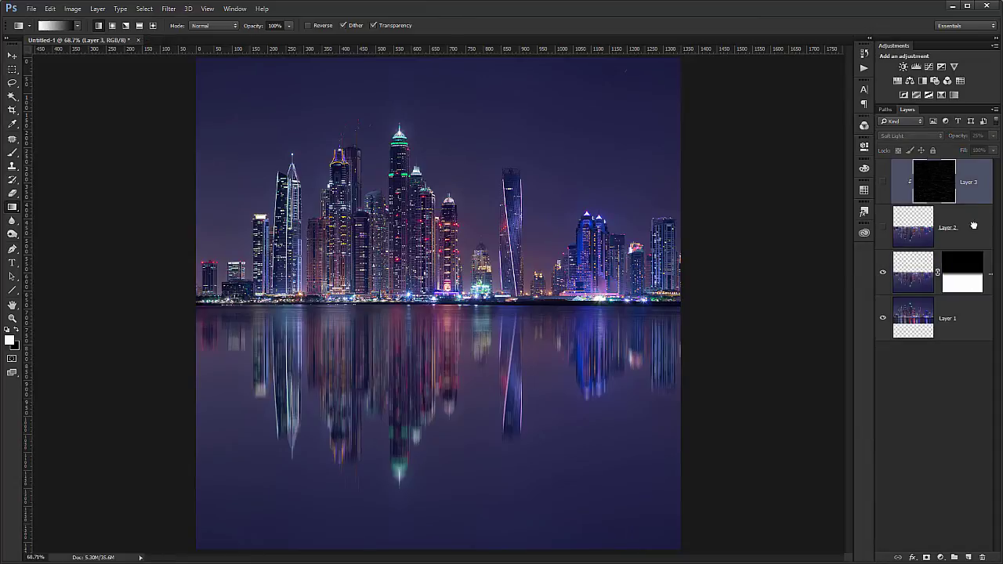
{"action": "left_click_drag", "start_coordinate": [973, 226], "coordinate": [968, 557]}
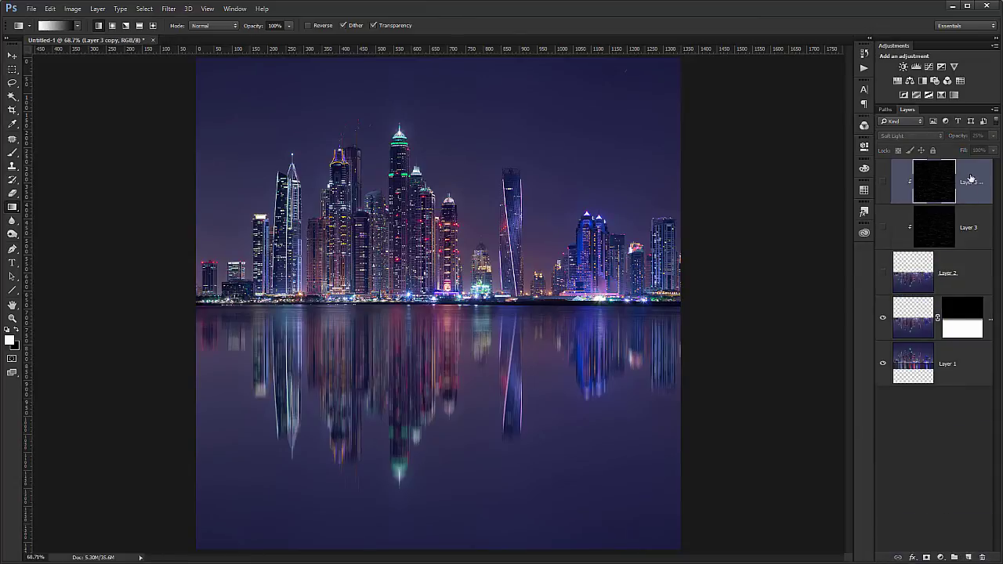
{"action": "left_click_drag", "start_coordinate": [971, 180], "coordinate": [920, 291]}
{"action": "left_click", "coordinate": [883, 273]}
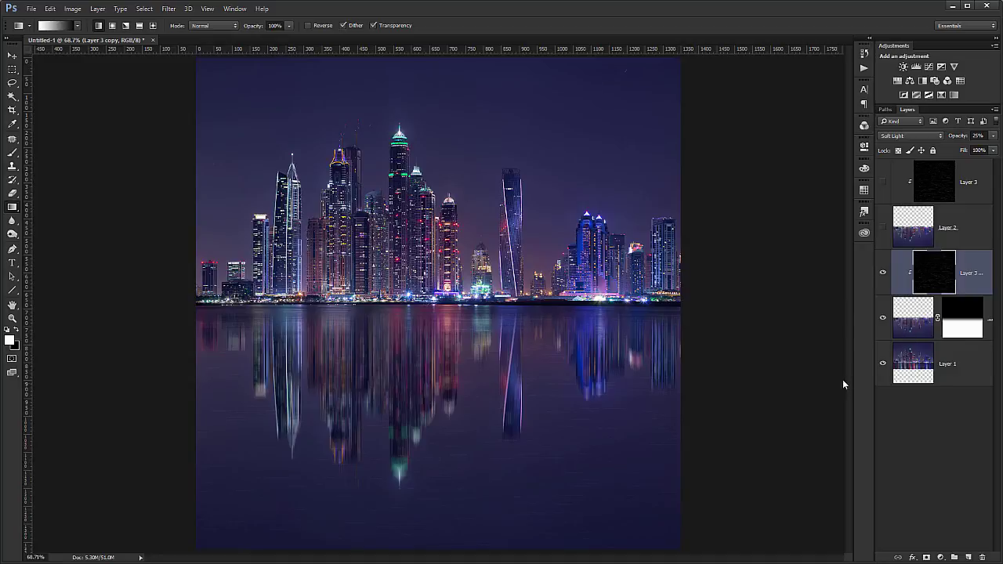
{"action": "left_click", "coordinate": [884, 228]}
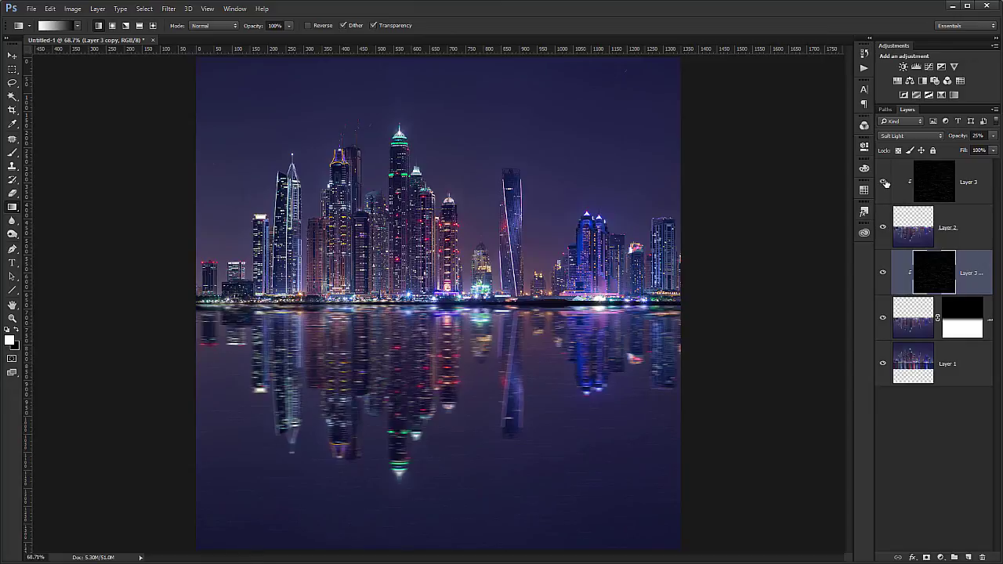
{"action": "left_click", "coordinate": [883, 228]}
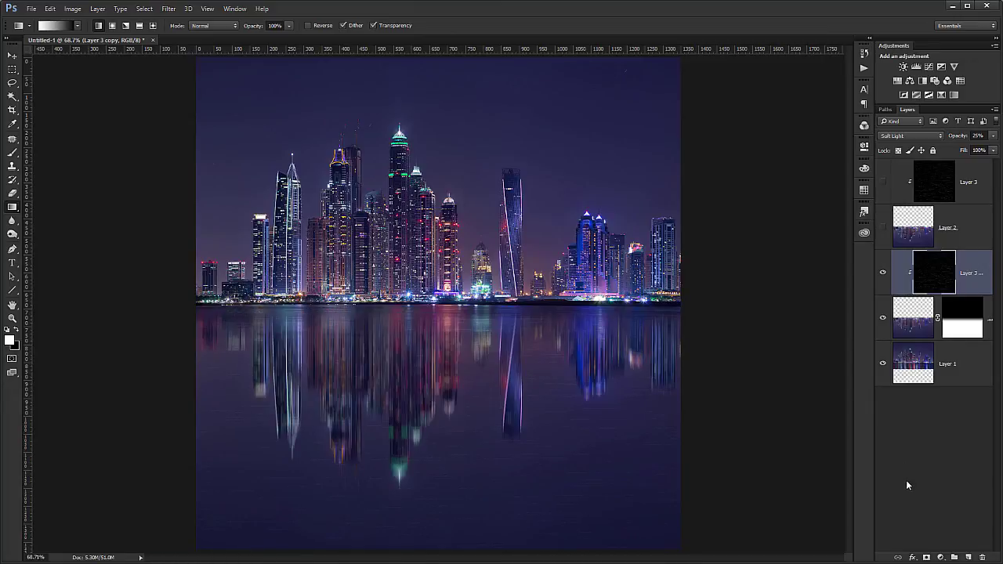